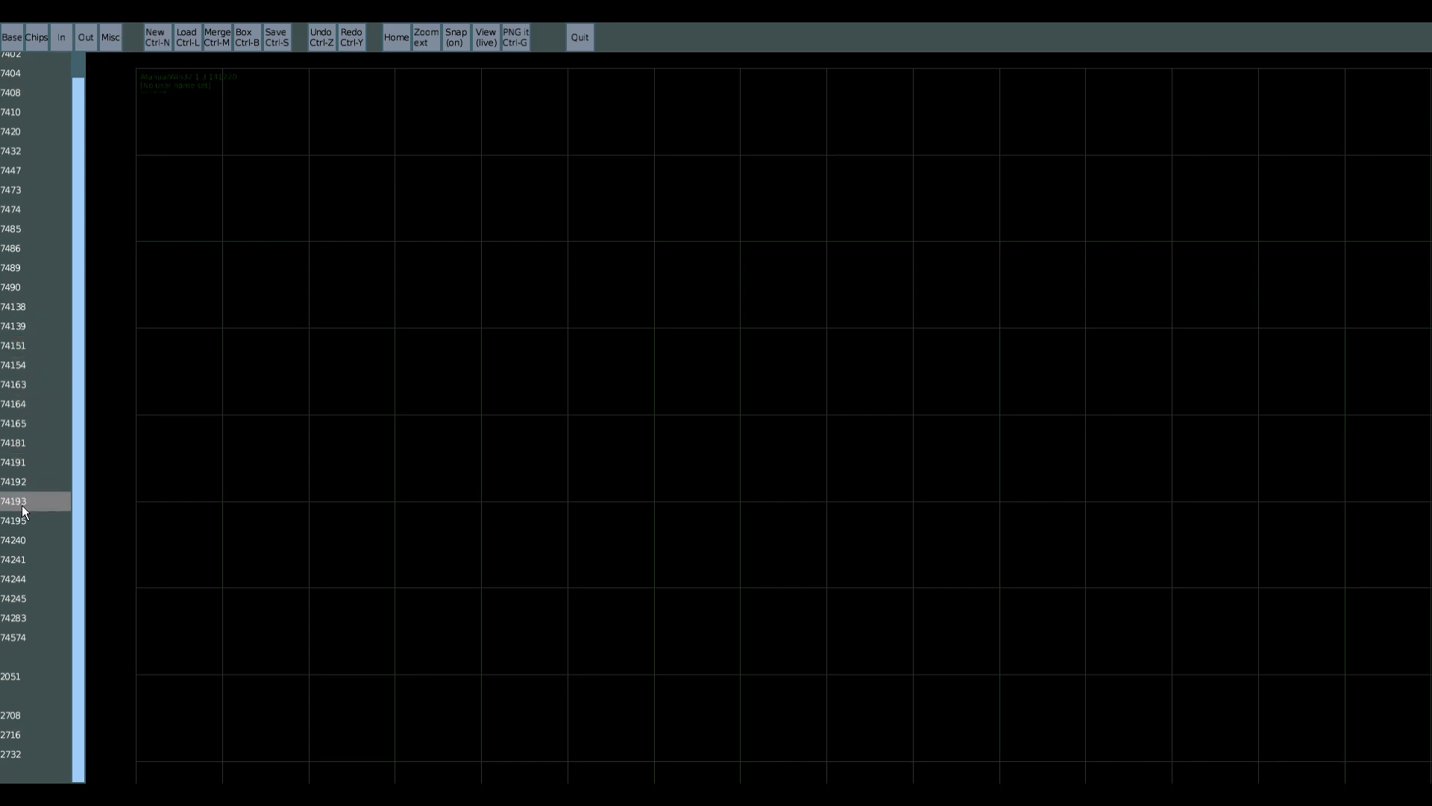
- Place two 74193 synchronous up/down counter chips side by side on the empty canvas, spaced well apart
left_click_drag(23, 509, 372, 118)
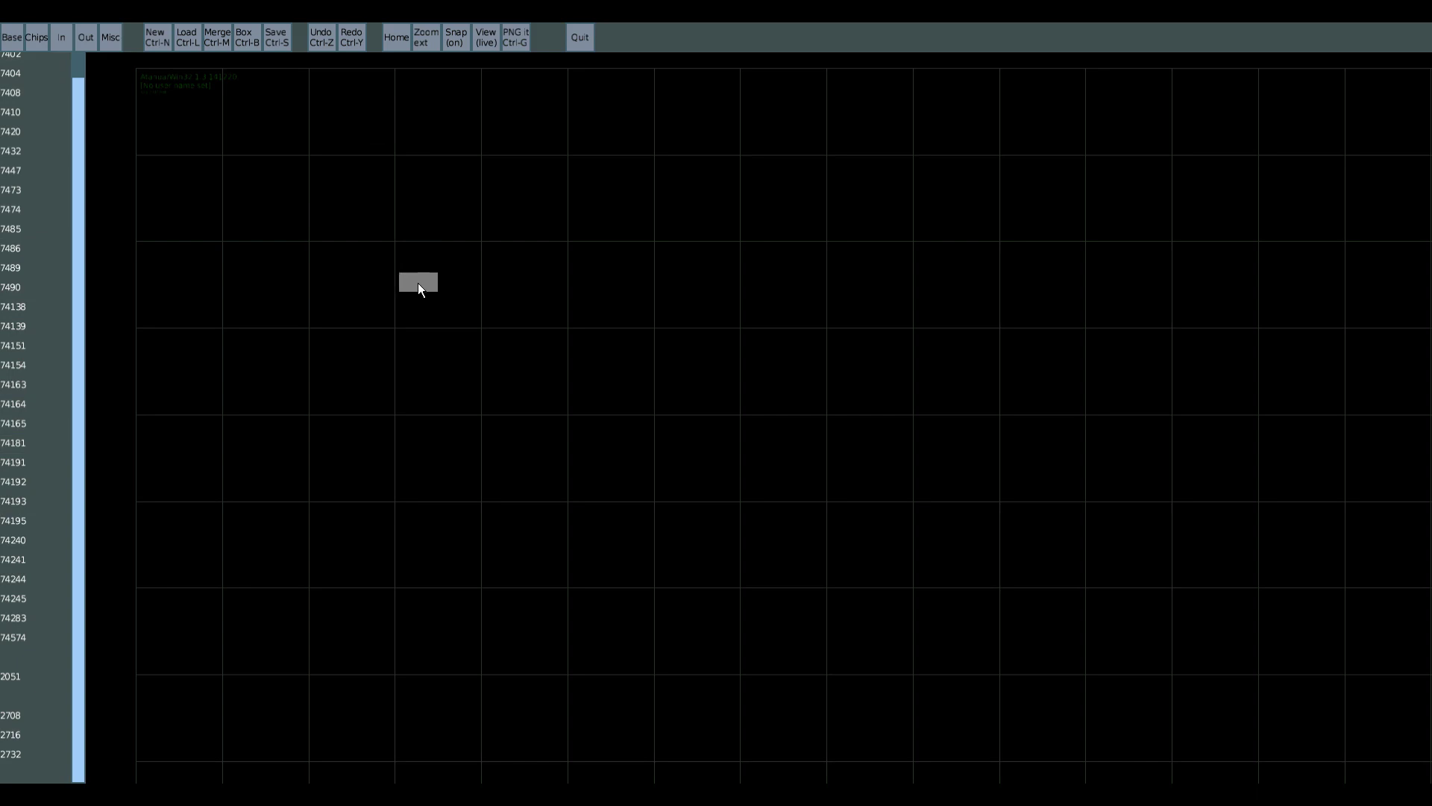
left_click_drag(423, 312, 423, 308)
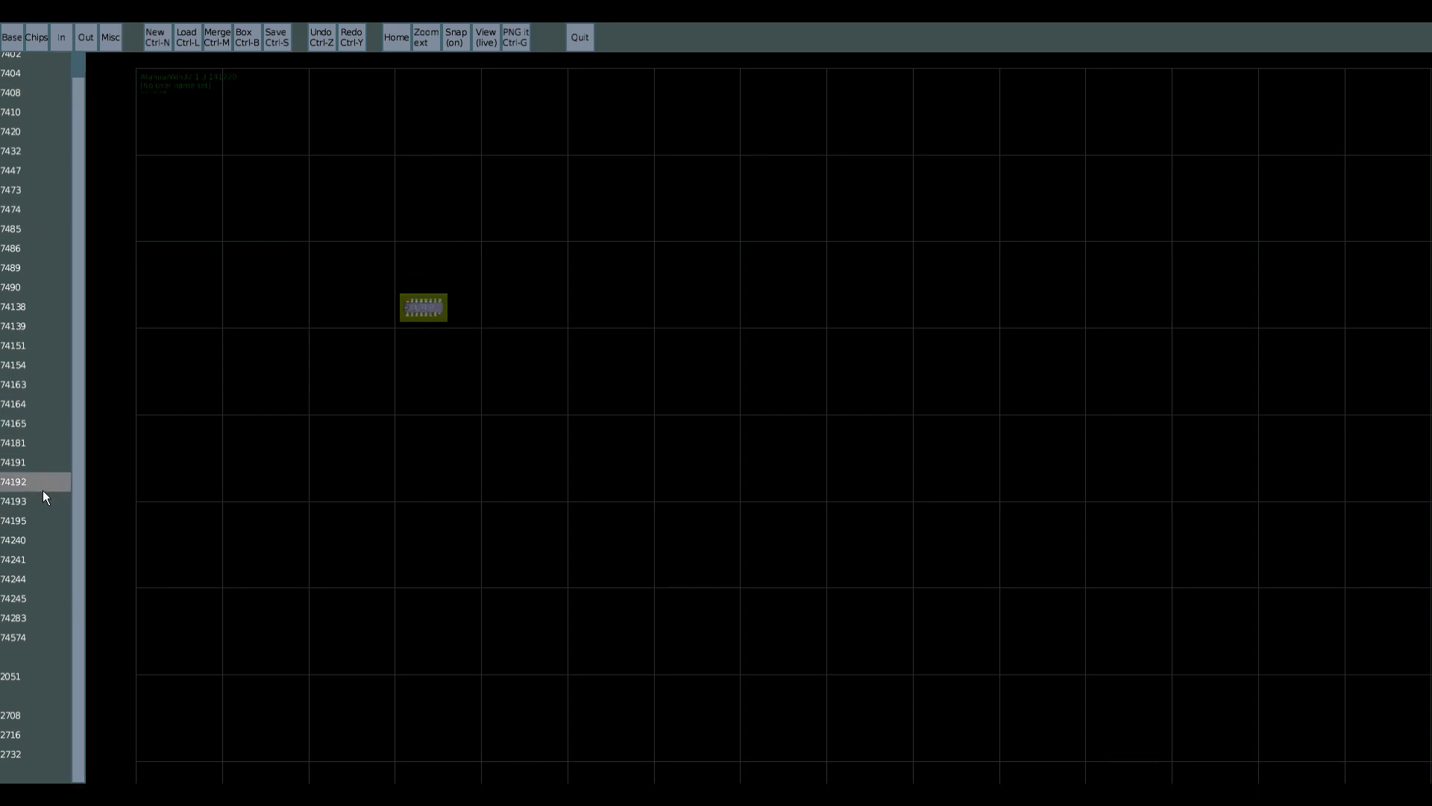
left_click_drag(21, 502, 685, 304)
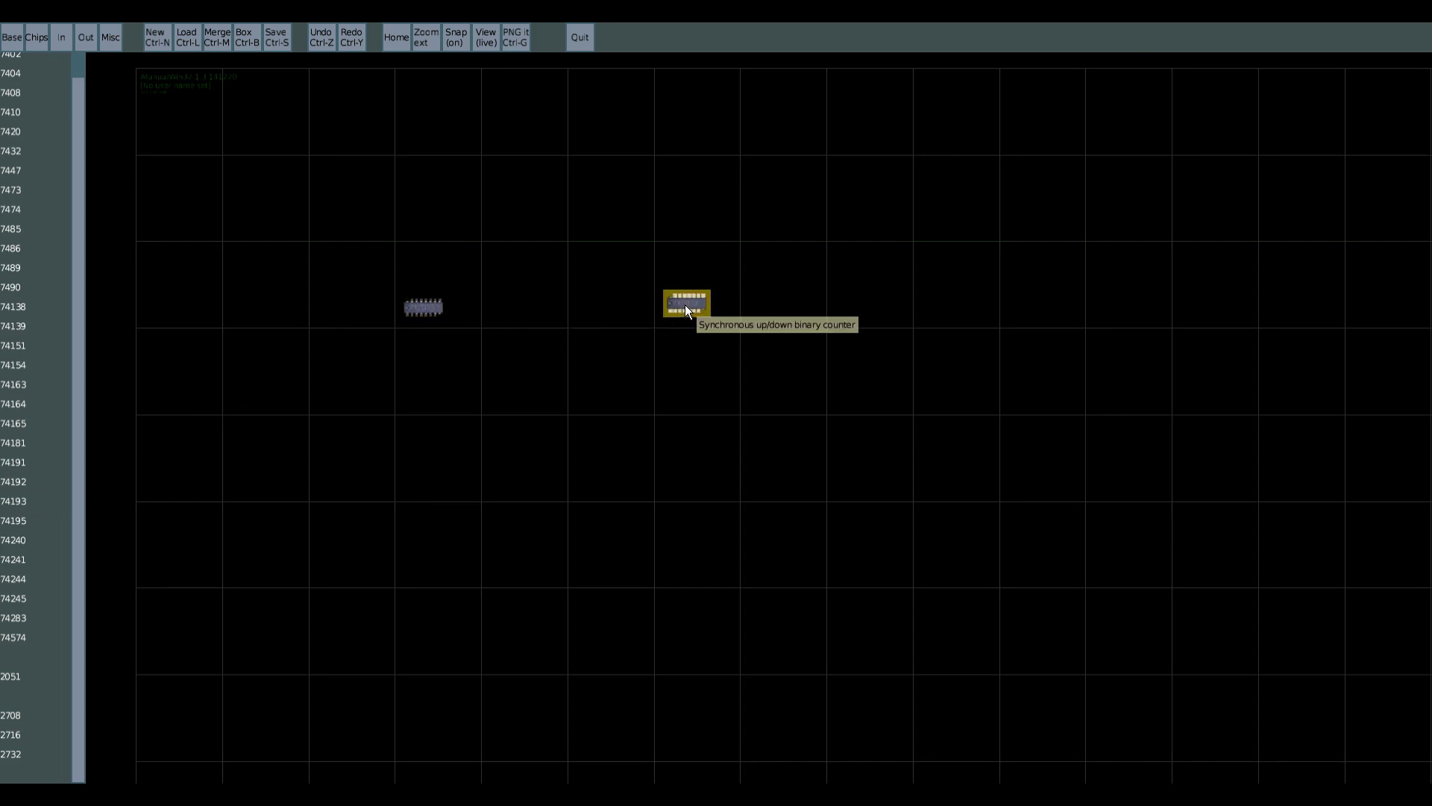
scroll(685, 304, "up", 2)
scroll(685, 304, "up", 1)
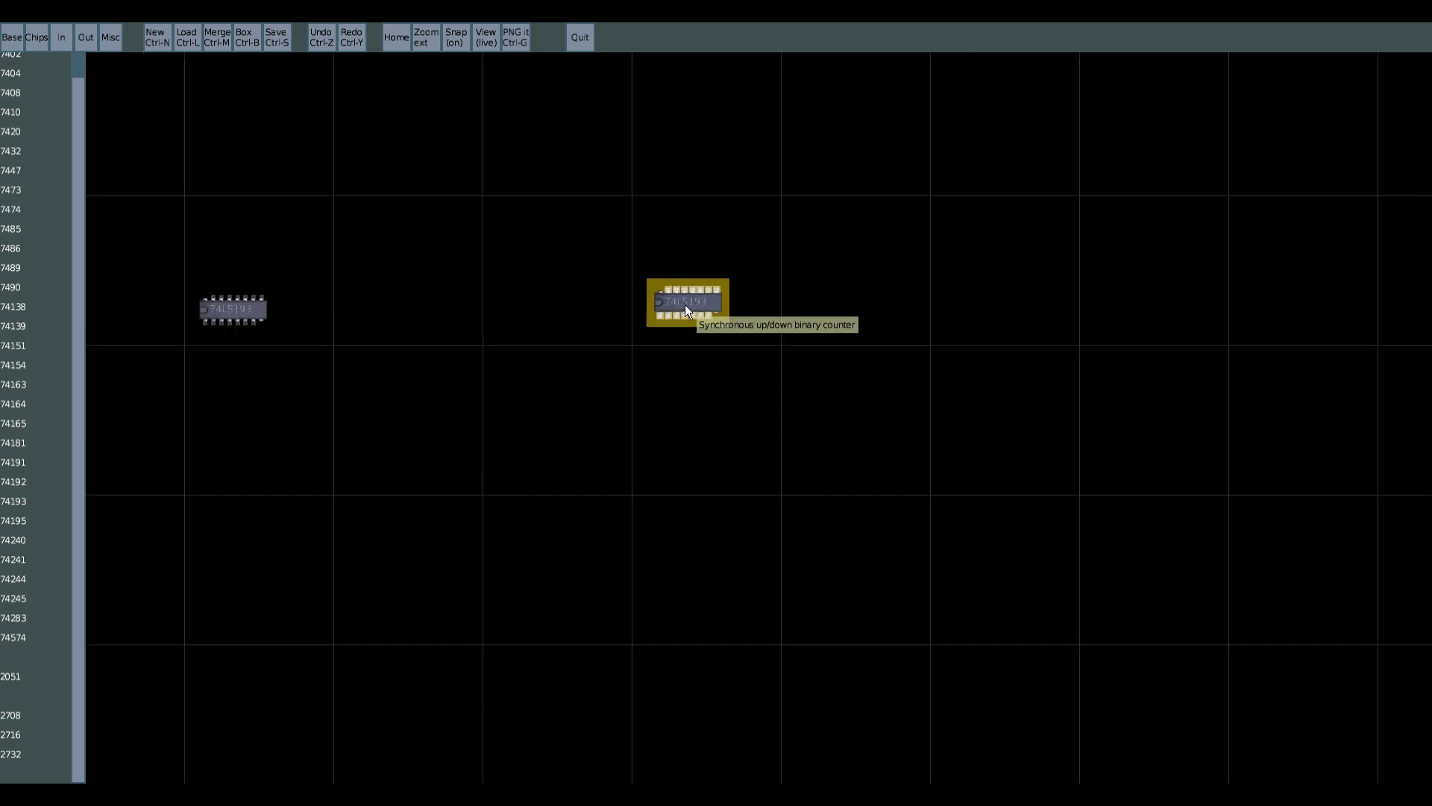
scroll(685, 304, "up", 1)
left_click_drag(580, 467, 813, 490)
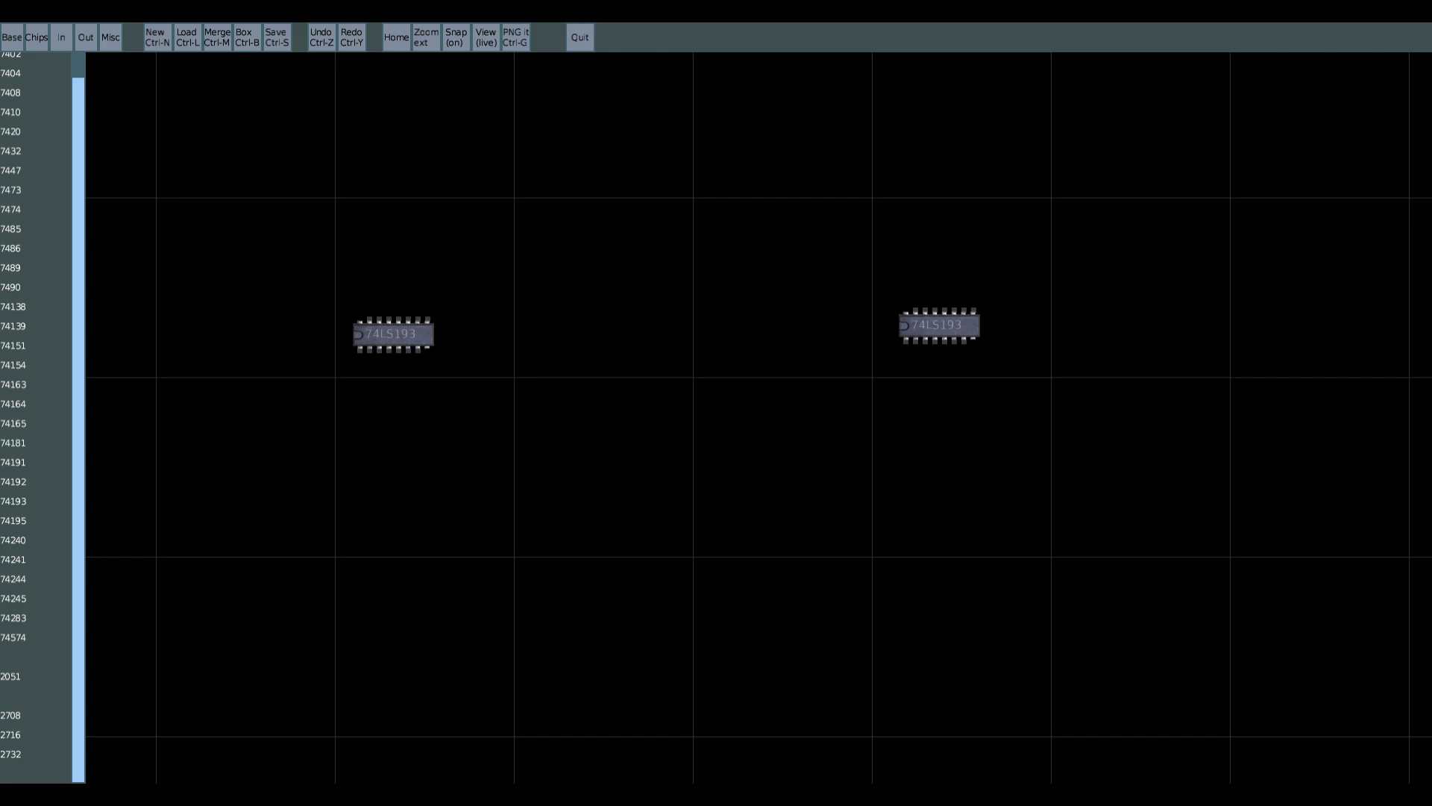
- Place a button ('0') above the left 74LS193 and wire it to the chip's pin 5 (COUNT UP)
left_click(69, 37)
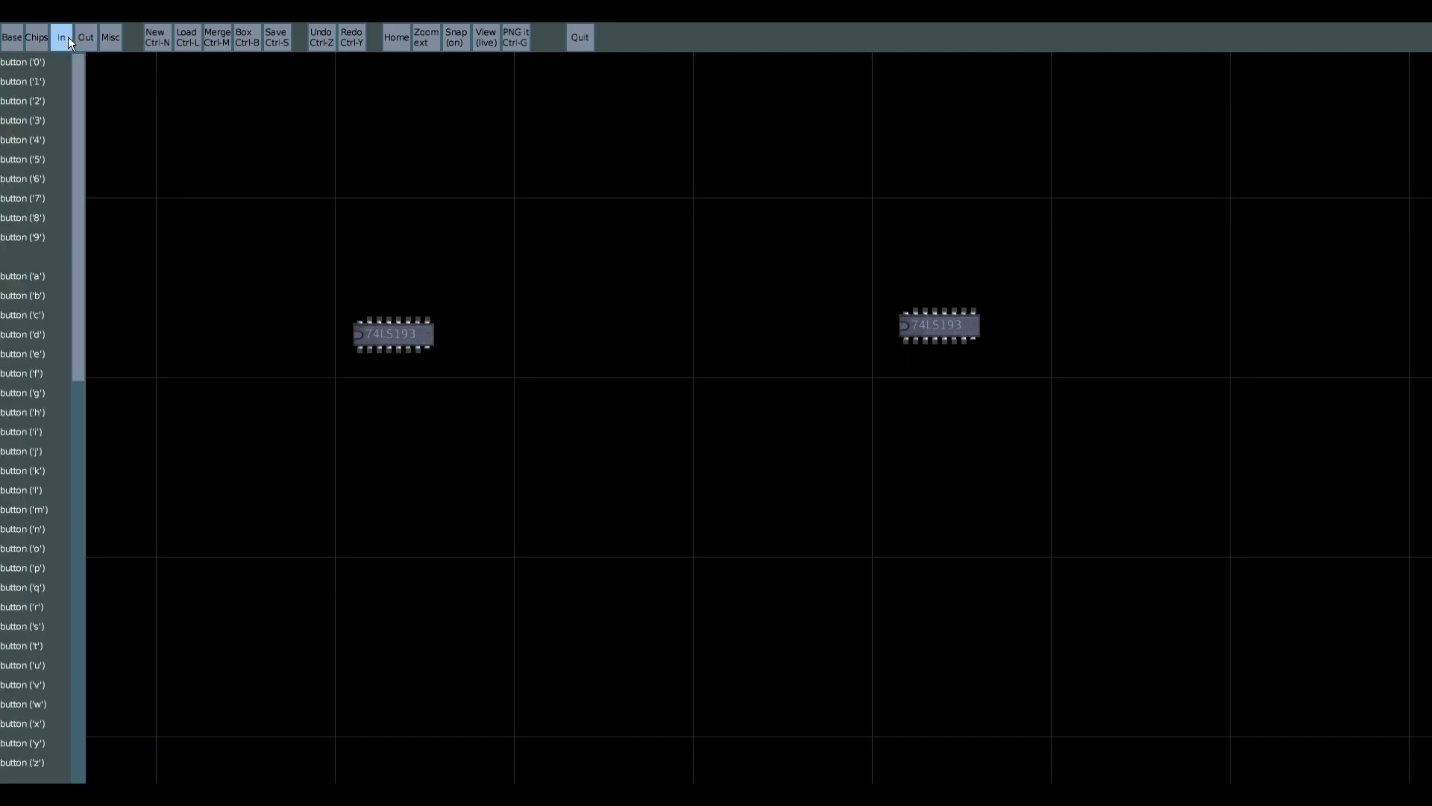
left_click_drag(37, 61, 173, 175)
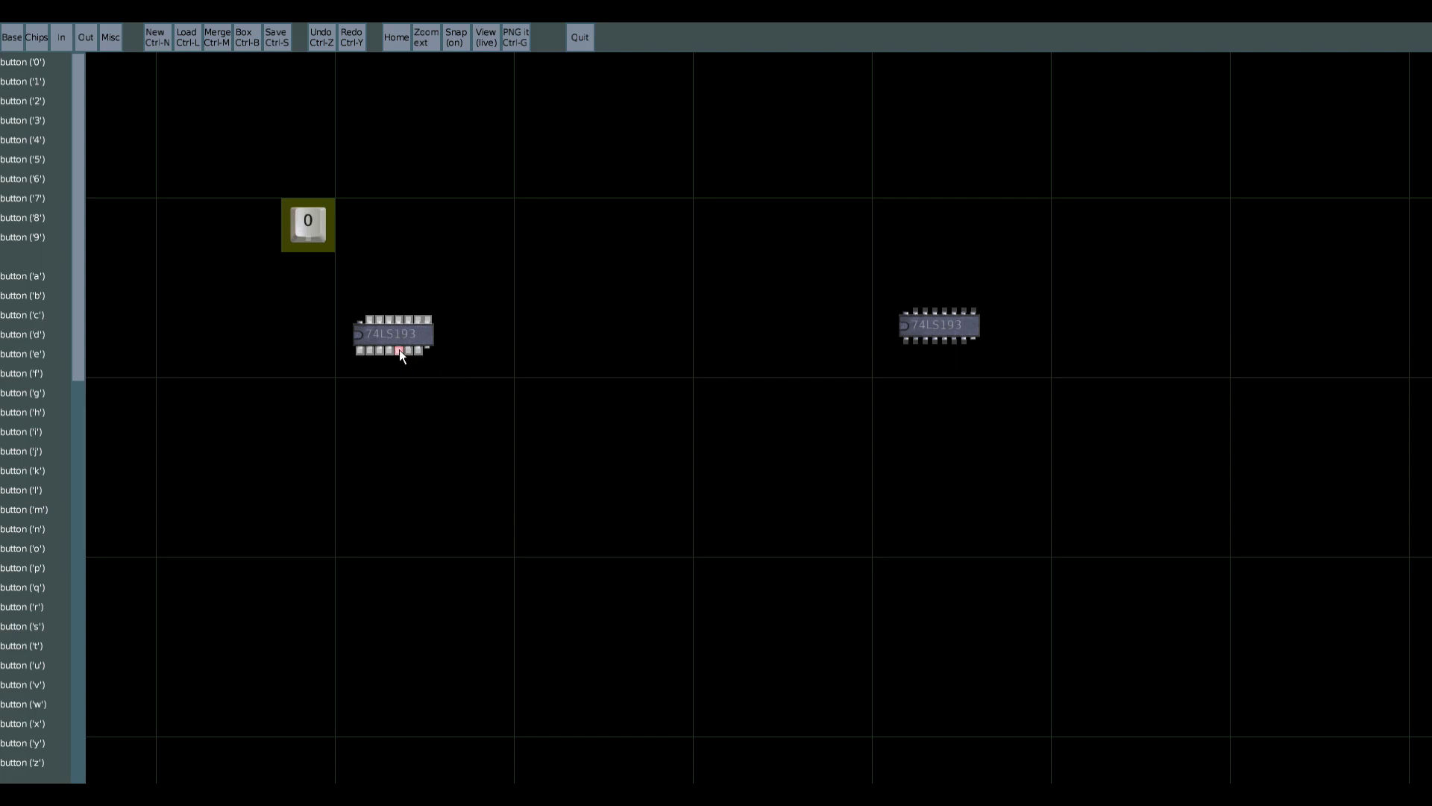
mouse_move(400, 349)
left_mouse_down()
mouse_move(329, 290)
mouse_move(308, 241)
left_mouse_up()
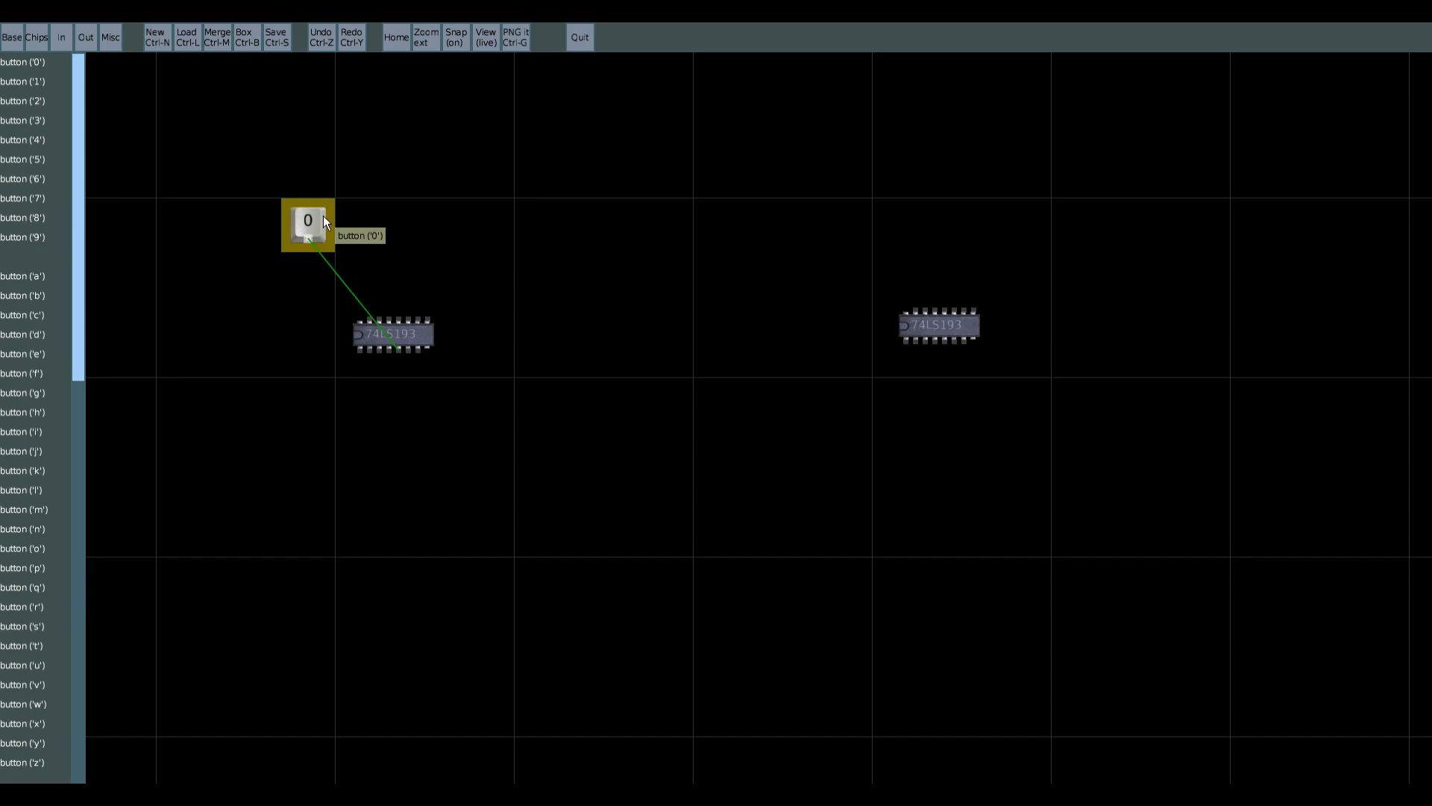
- Place a red LED above and between the chips, wire it to the left 74LS193's pin 3 (QA), and test it with button 0
left_click(86, 38)
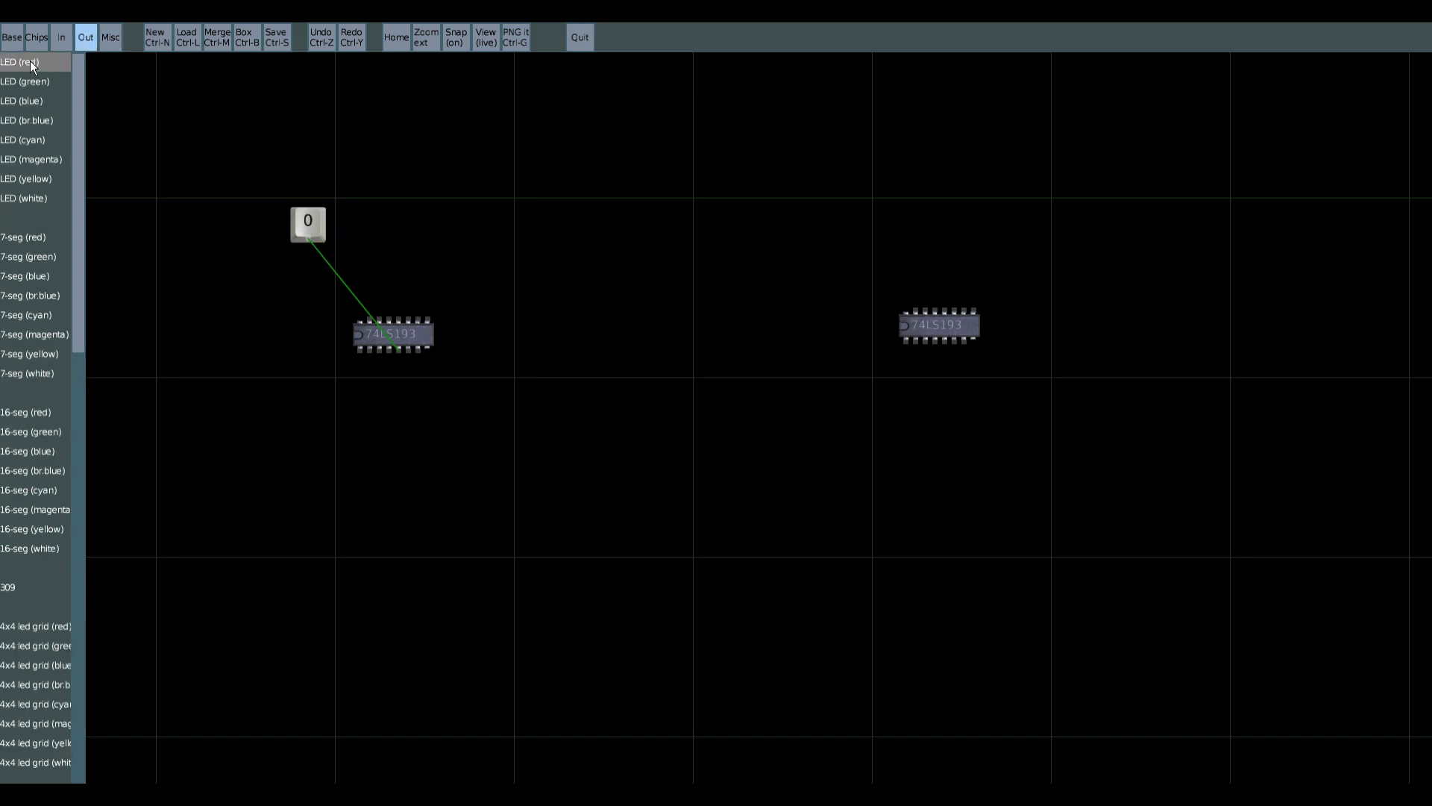
left_click_drag(31, 61, 552, 169)
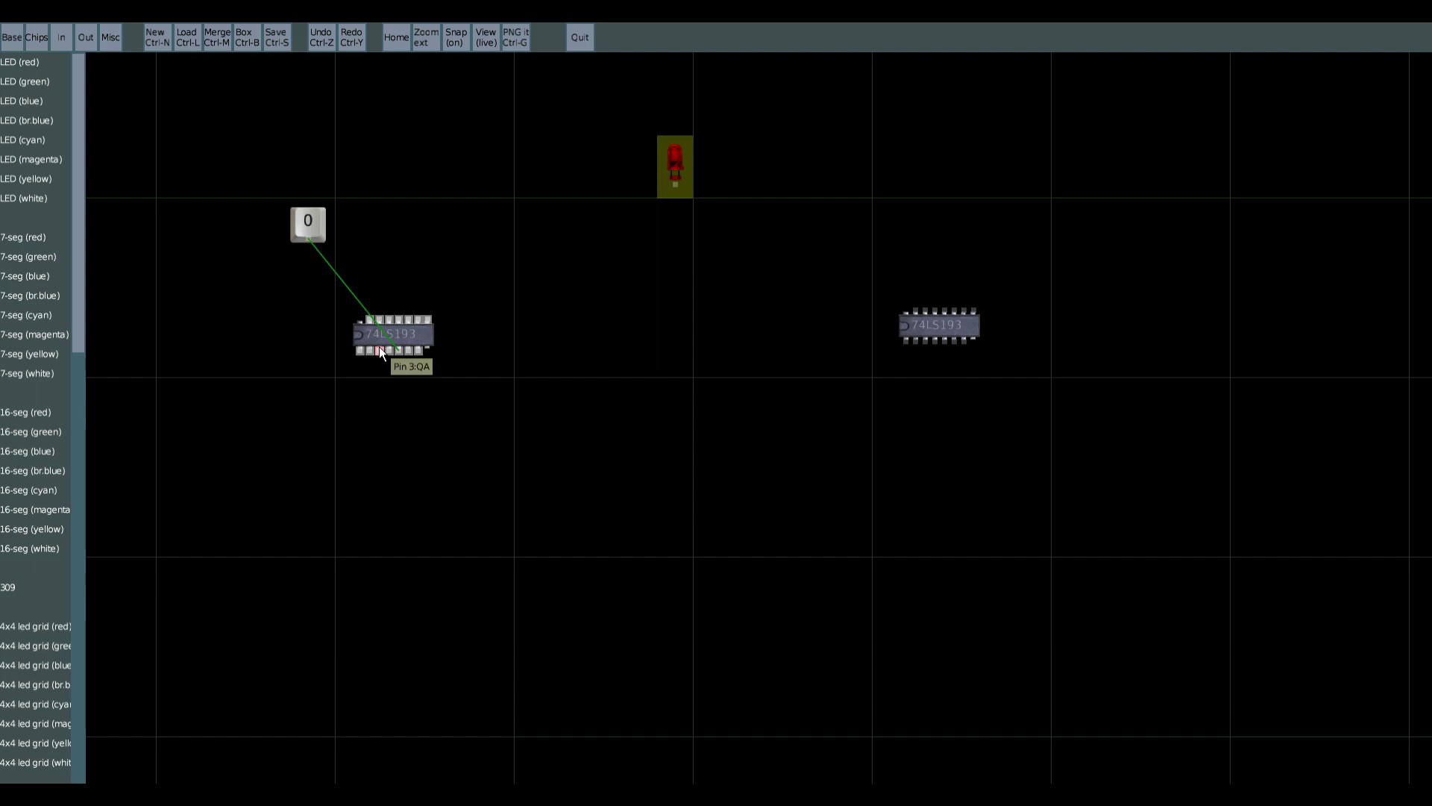
left_click_drag(379, 346, 675, 187)
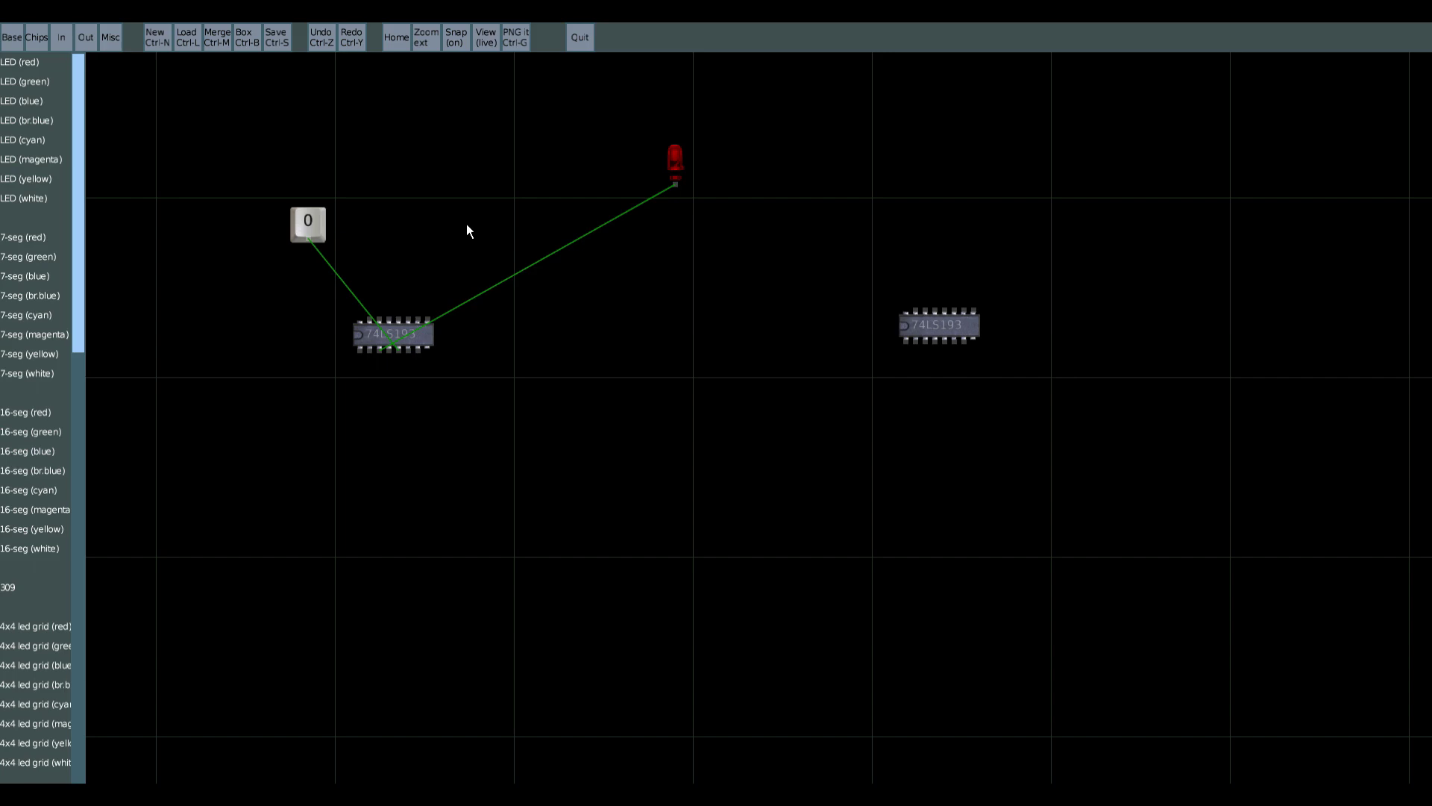
left_click(312, 223)
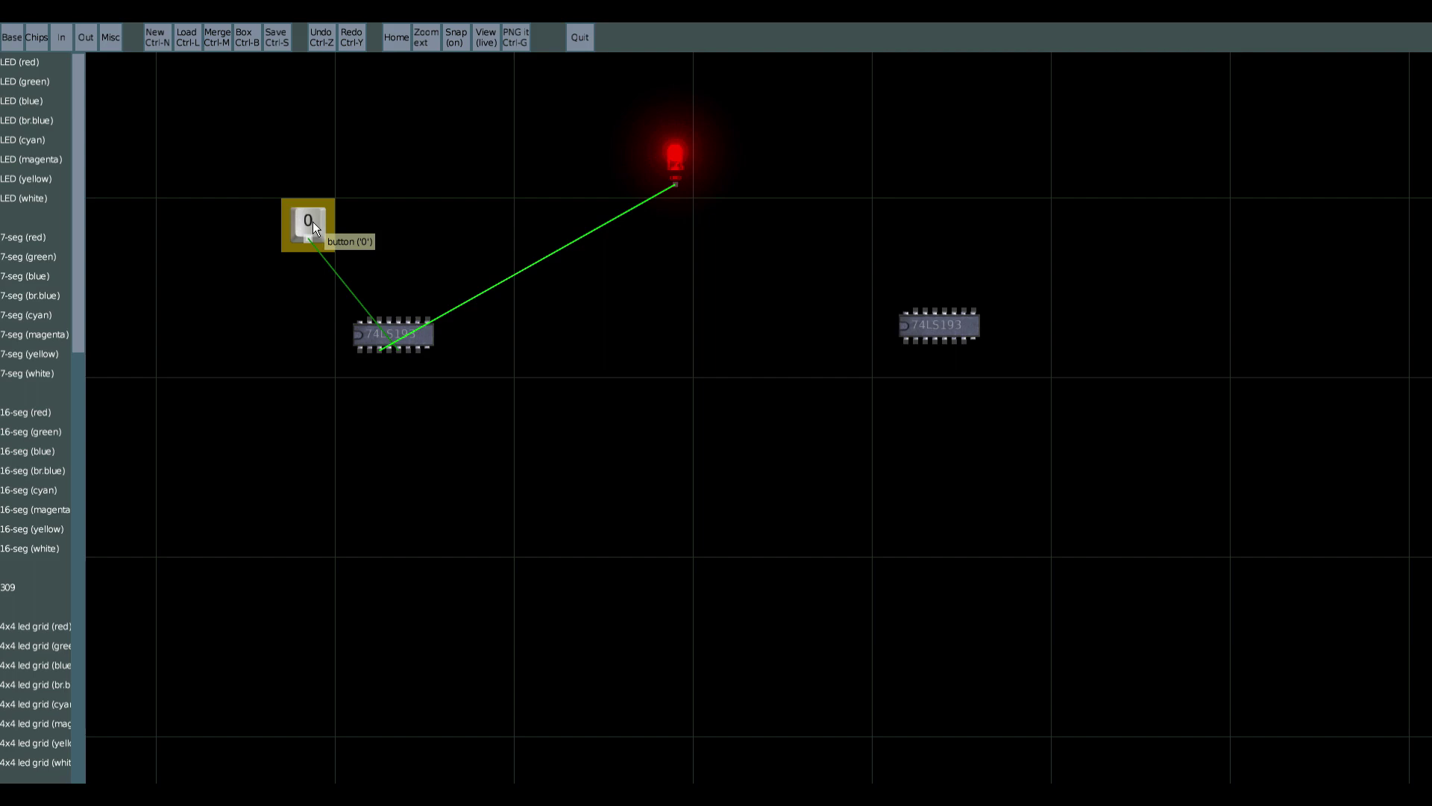
left_click(313, 222)
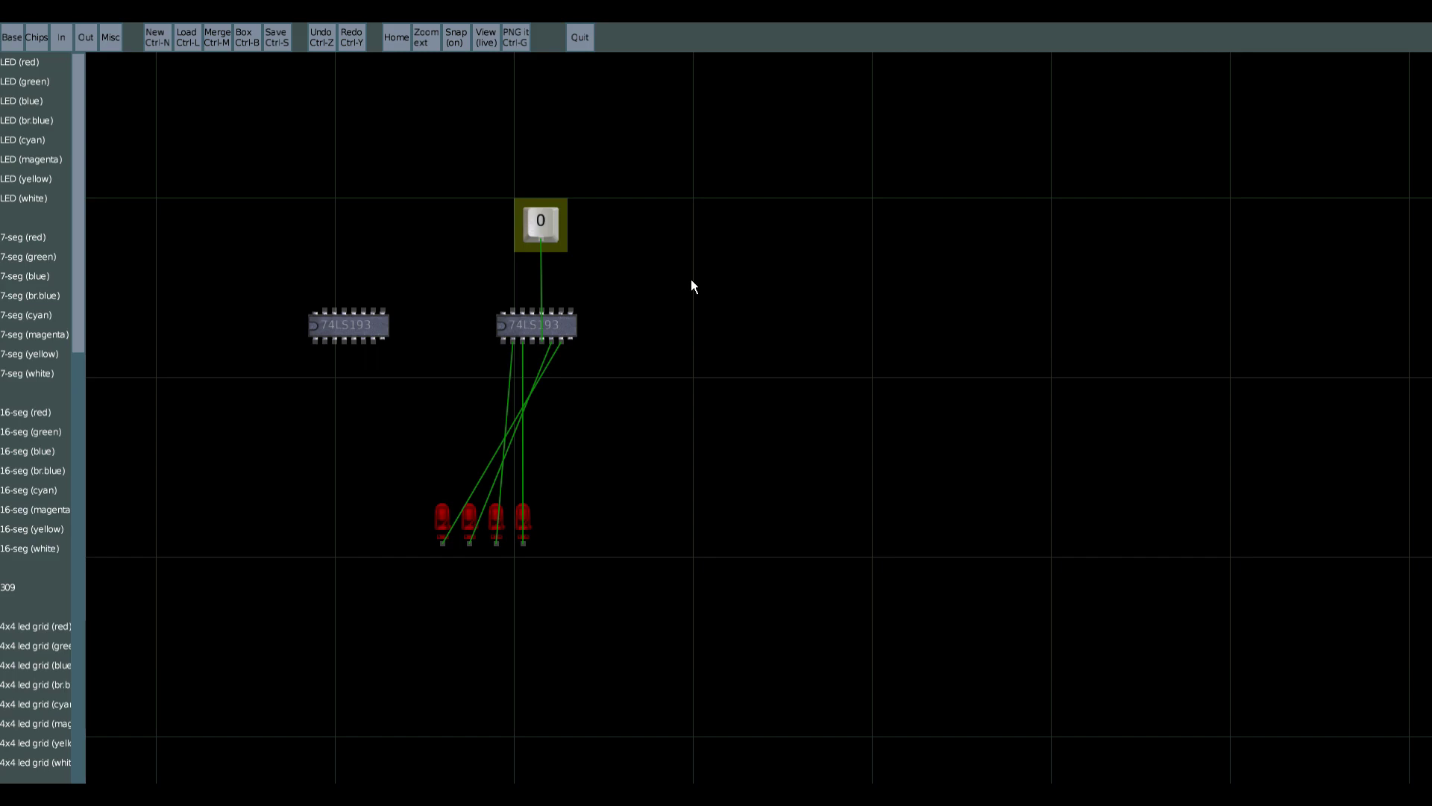
- Pulse button 0 repeatedly to step the right counter through its four-bit sequence, checking the four red LEDs
left_click(539, 226)
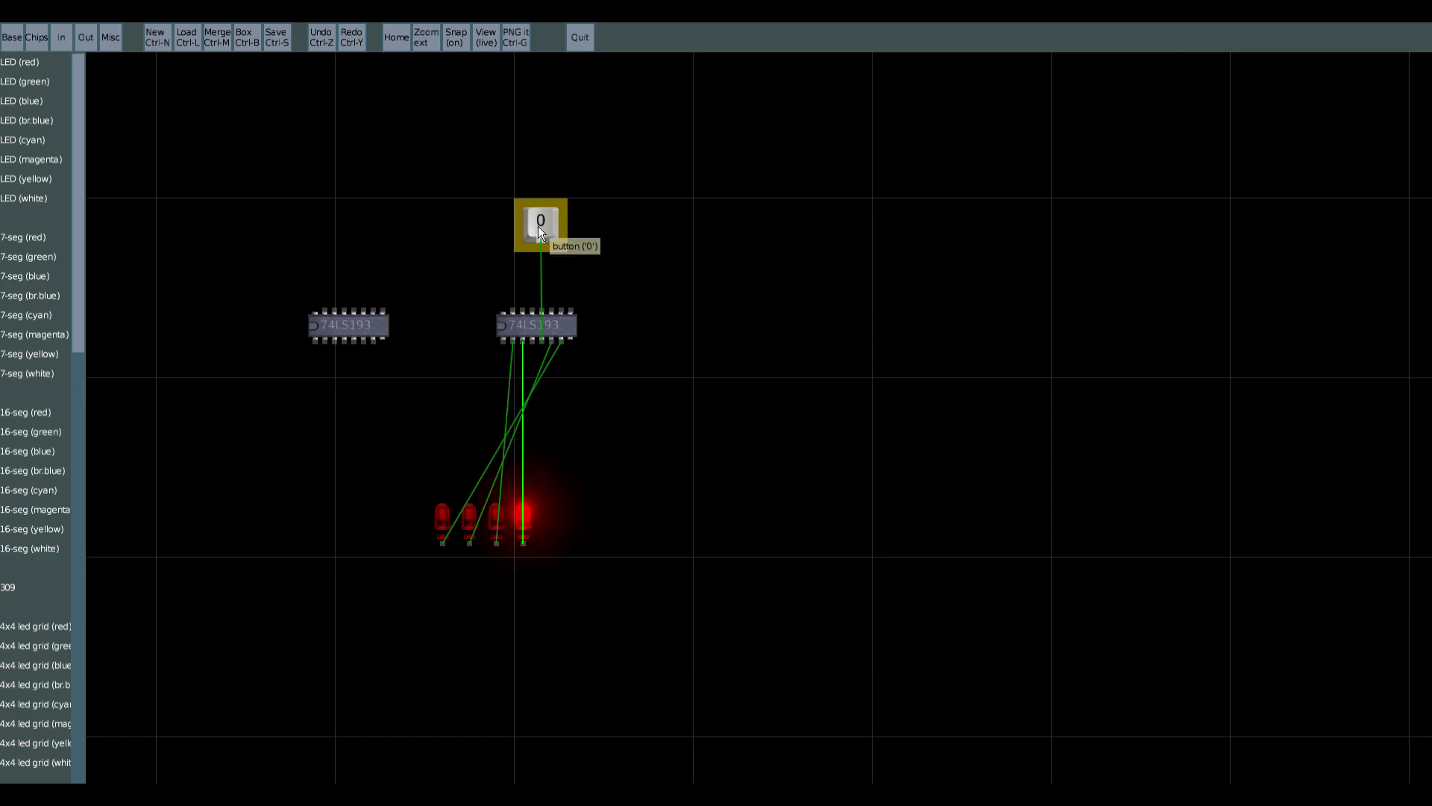
left_click(538, 226)
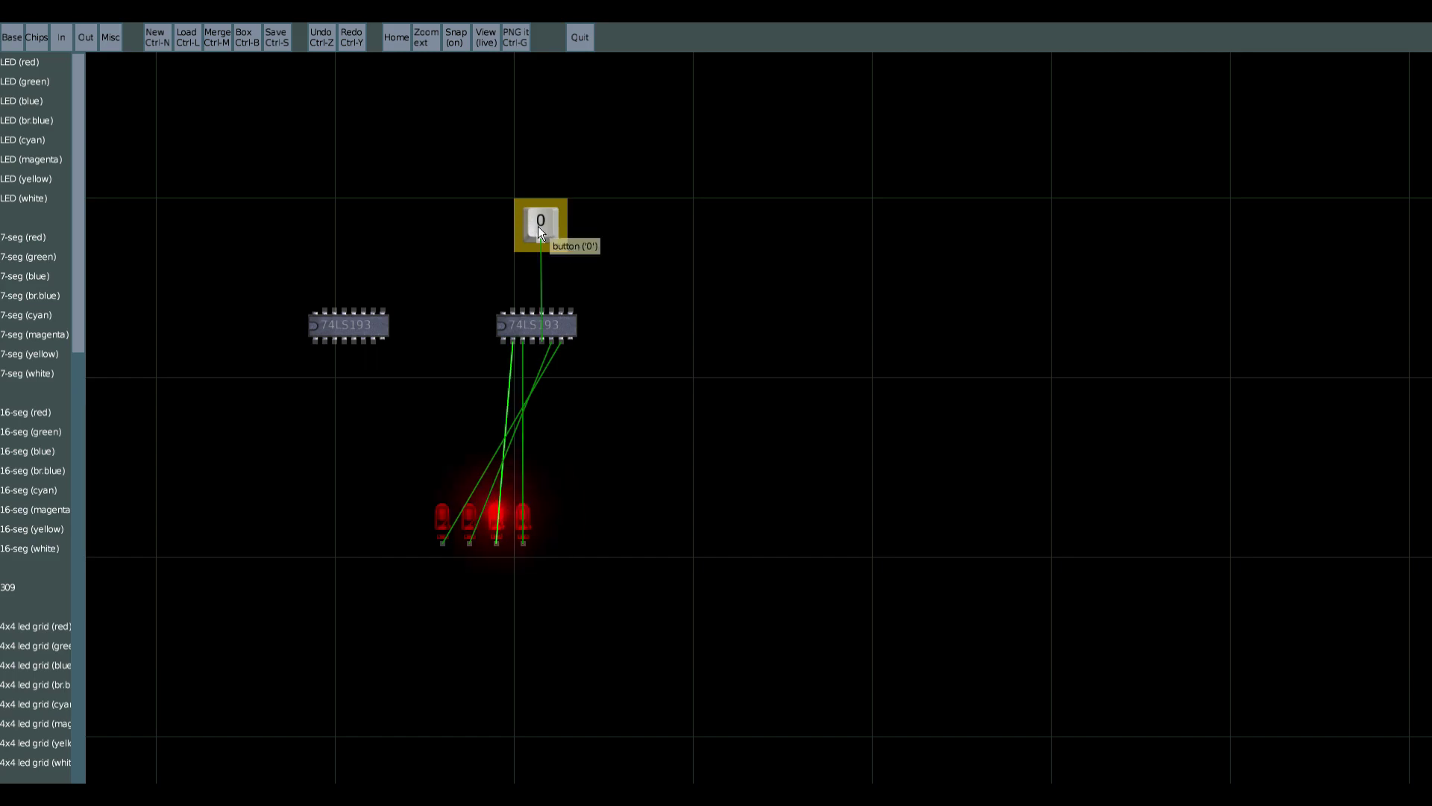
left_click(537, 226)
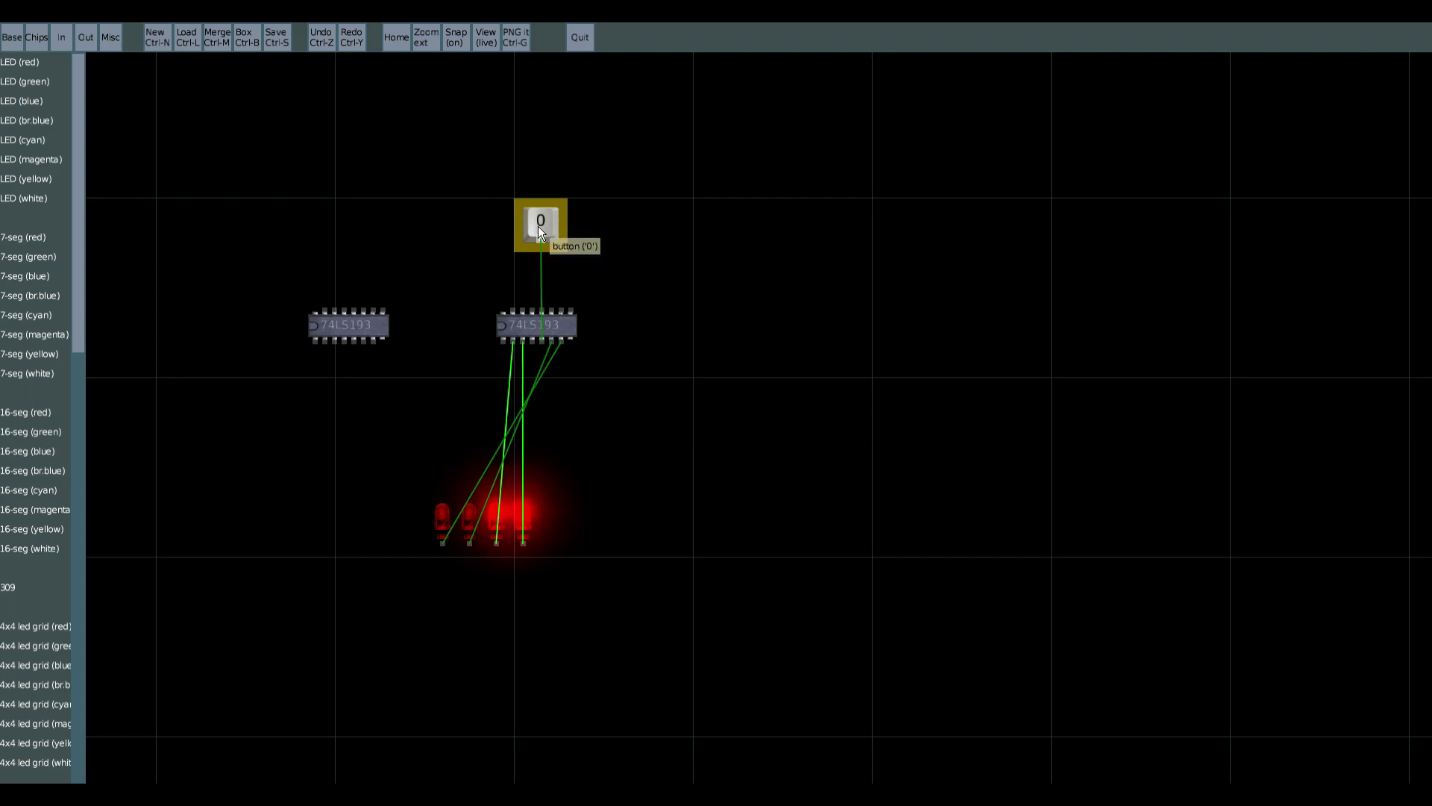
left_click(538, 226)
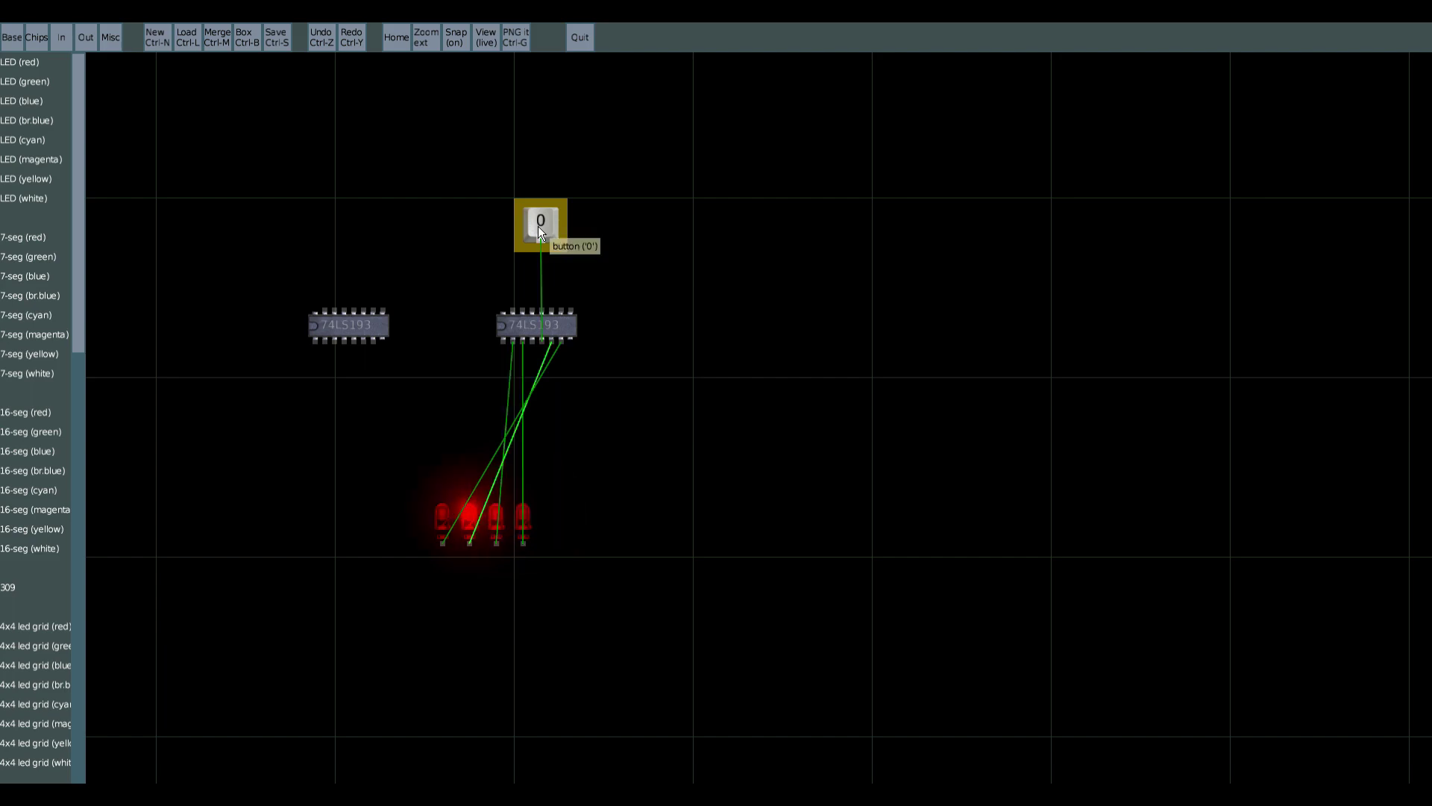
left_click(539, 226)
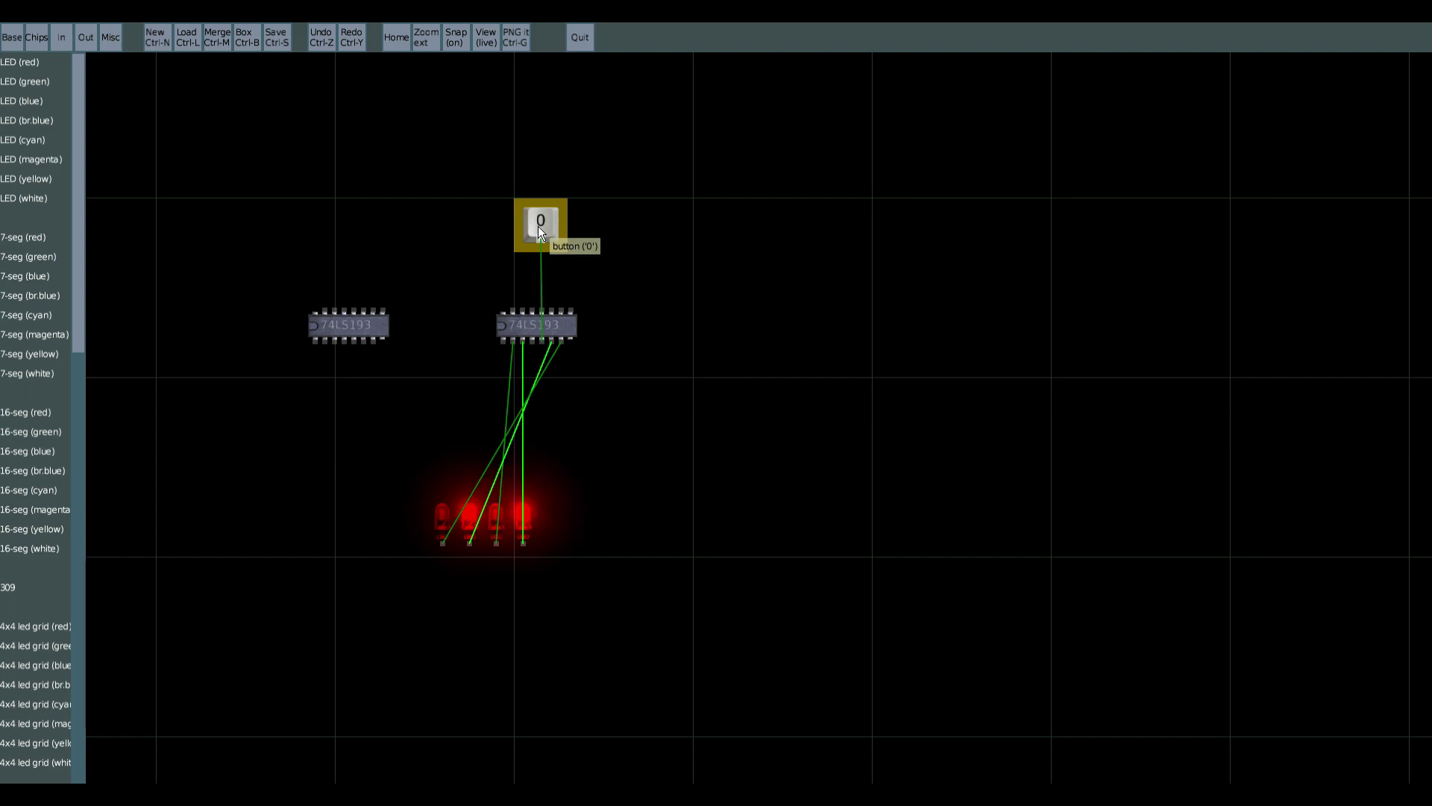
left_click(539, 226)
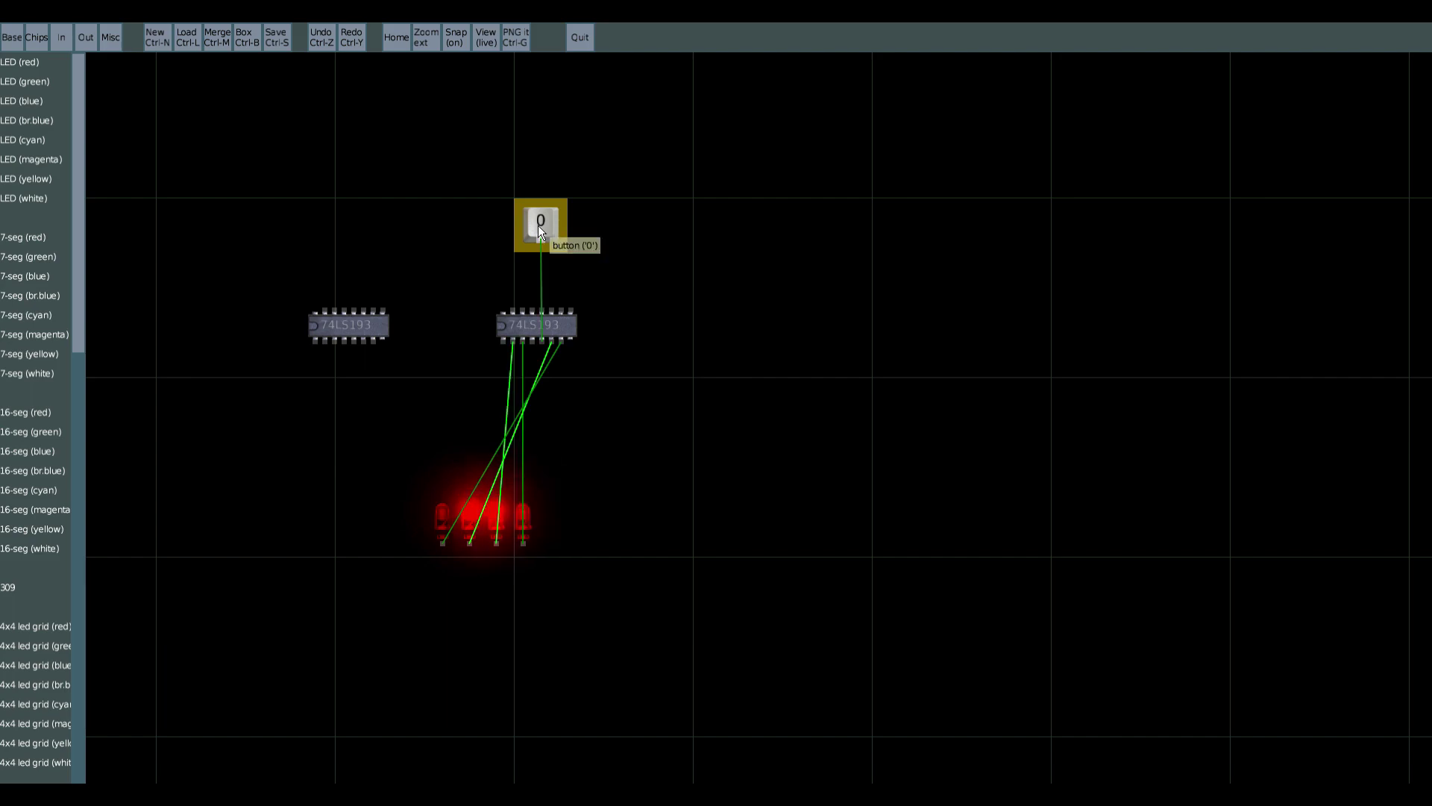
left_click(538, 226)
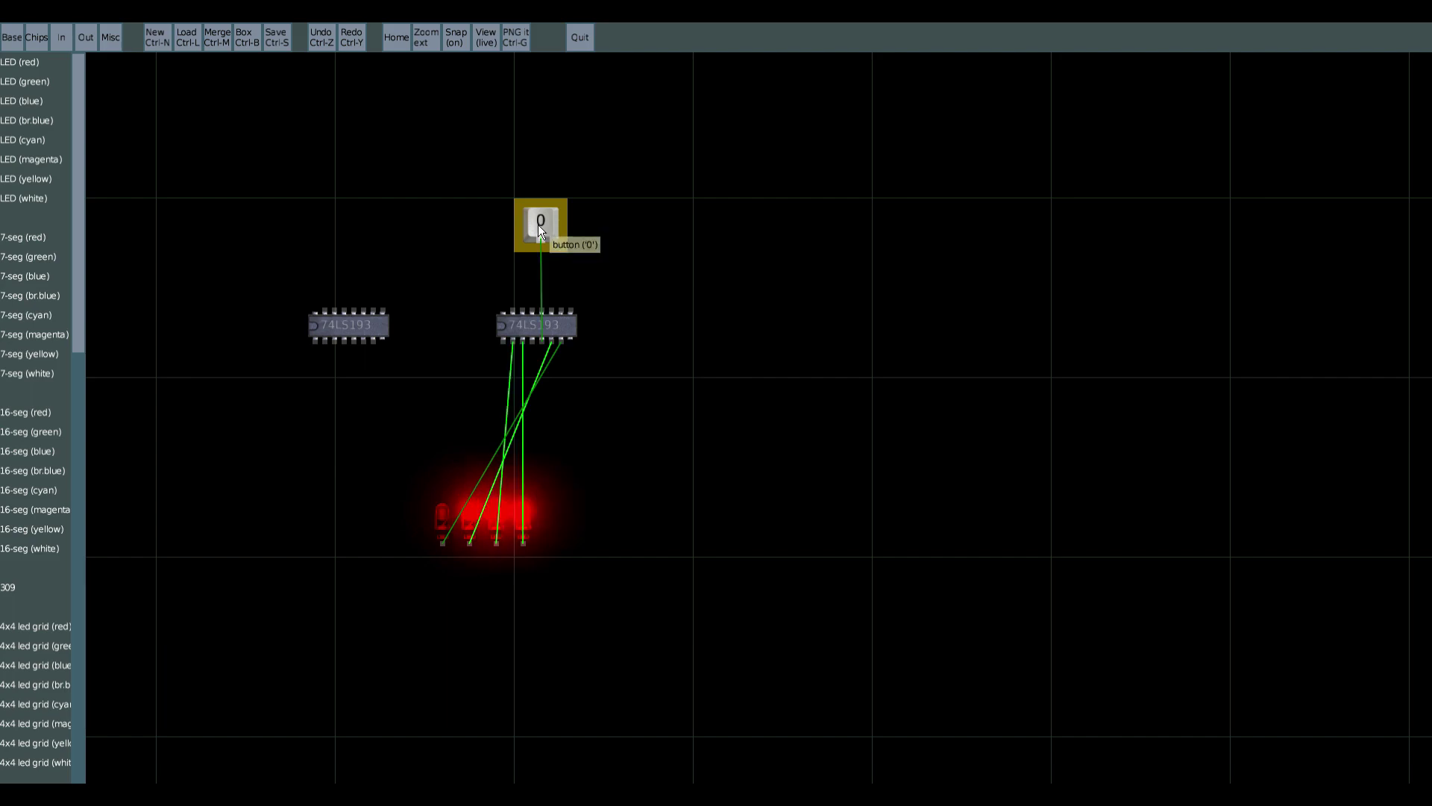
left_click(539, 226)
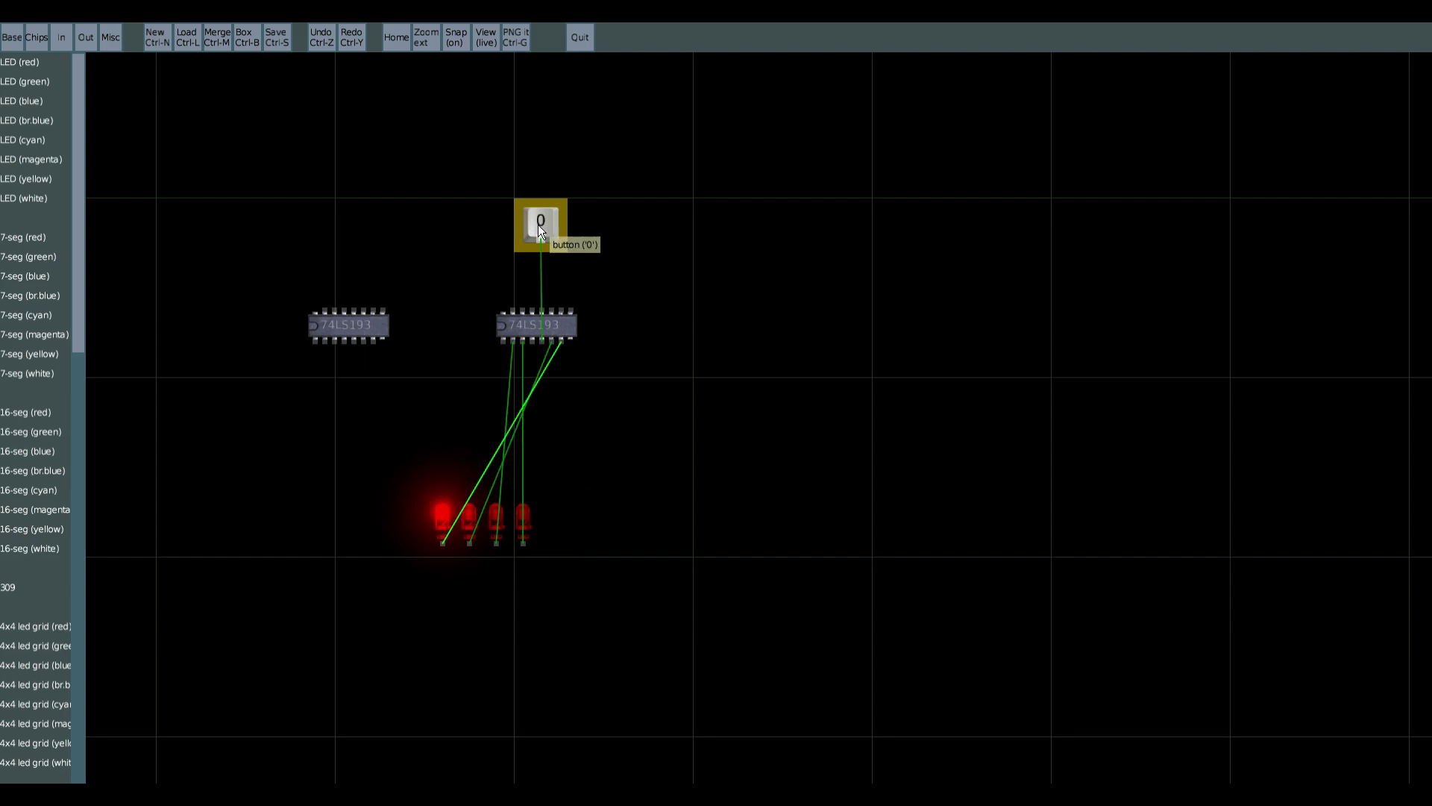
left_click(539, 226)
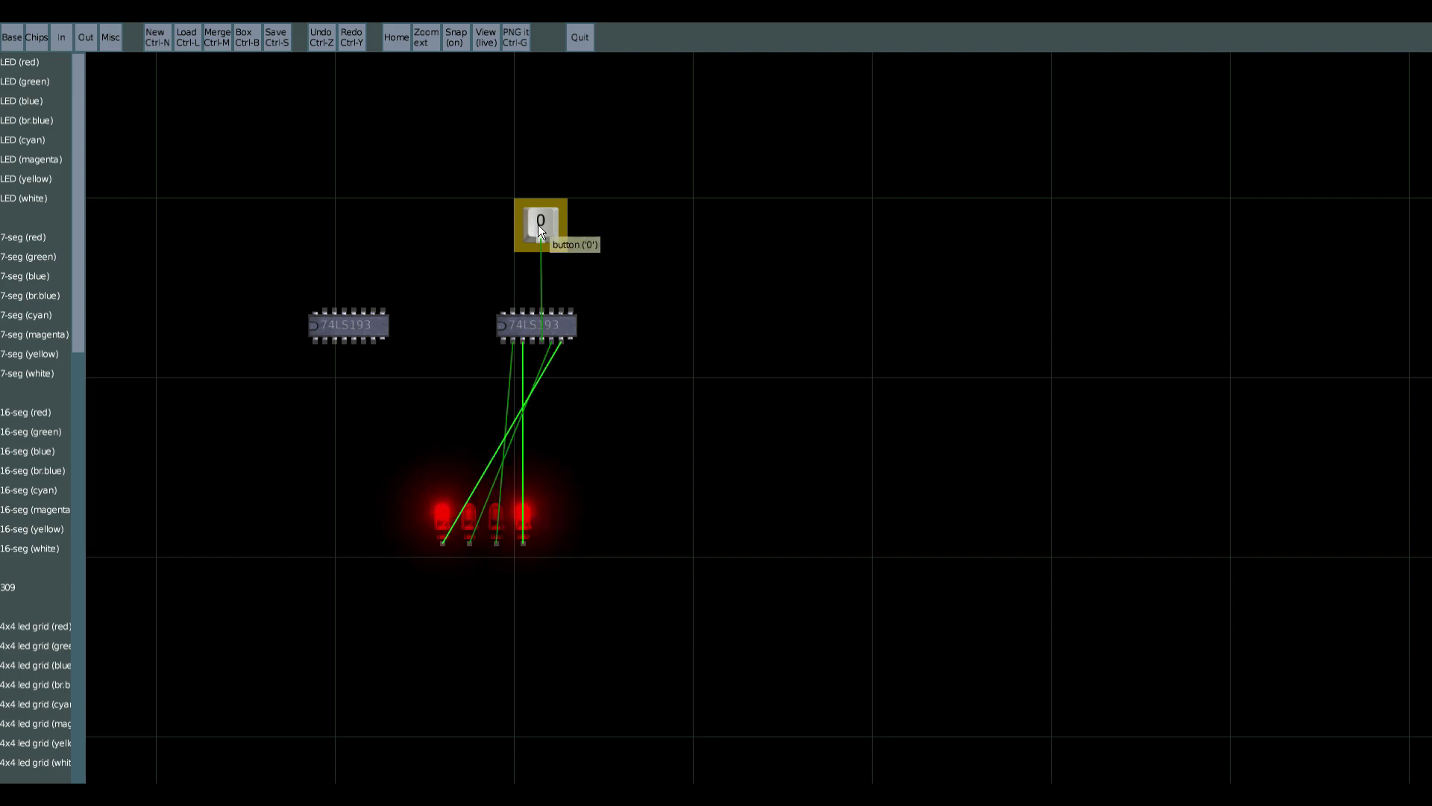
left_click(538, 226)
left_click(539, 227)
left_click(539, 226)
left_click(538, 226)
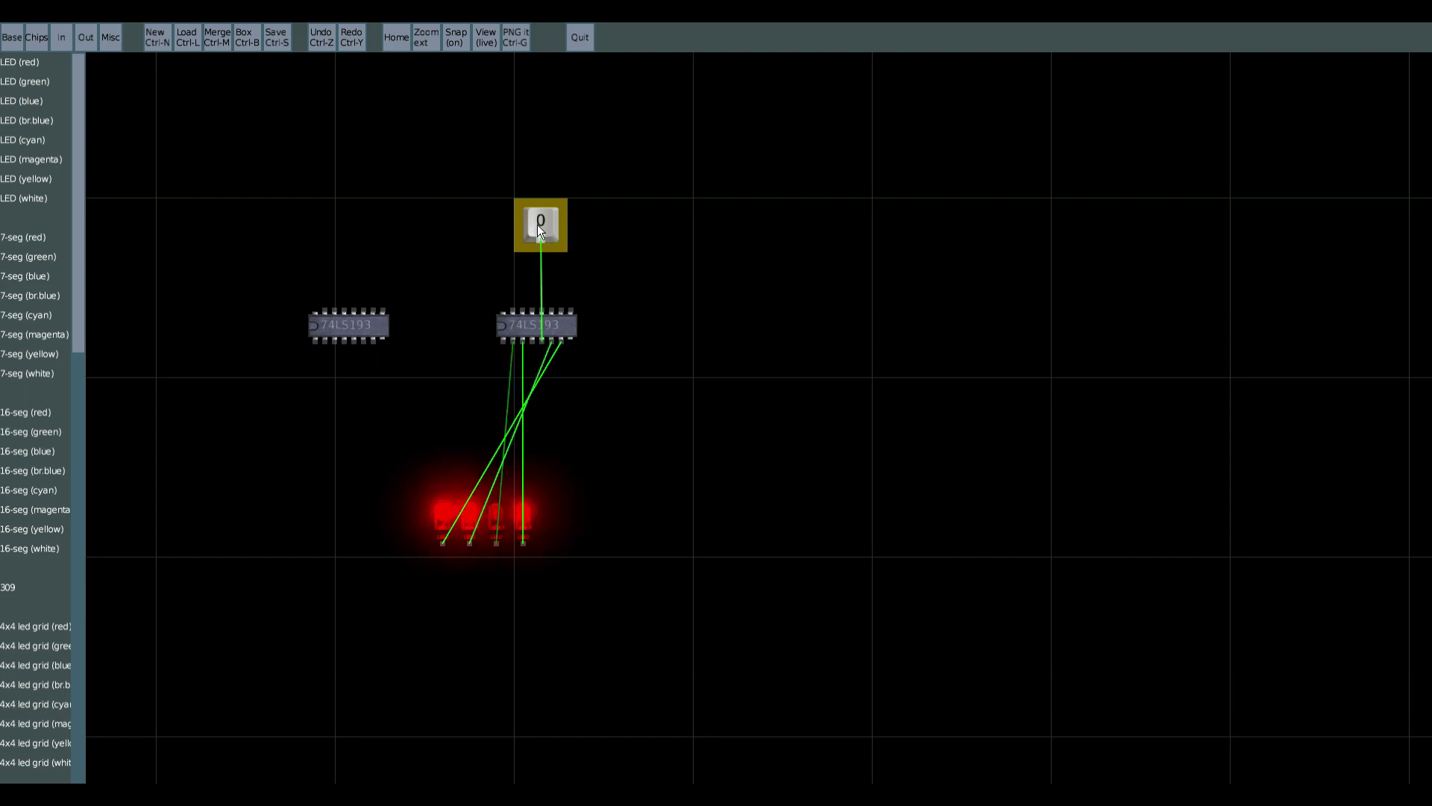
left_click(535, 226)
left_click(536, 228)
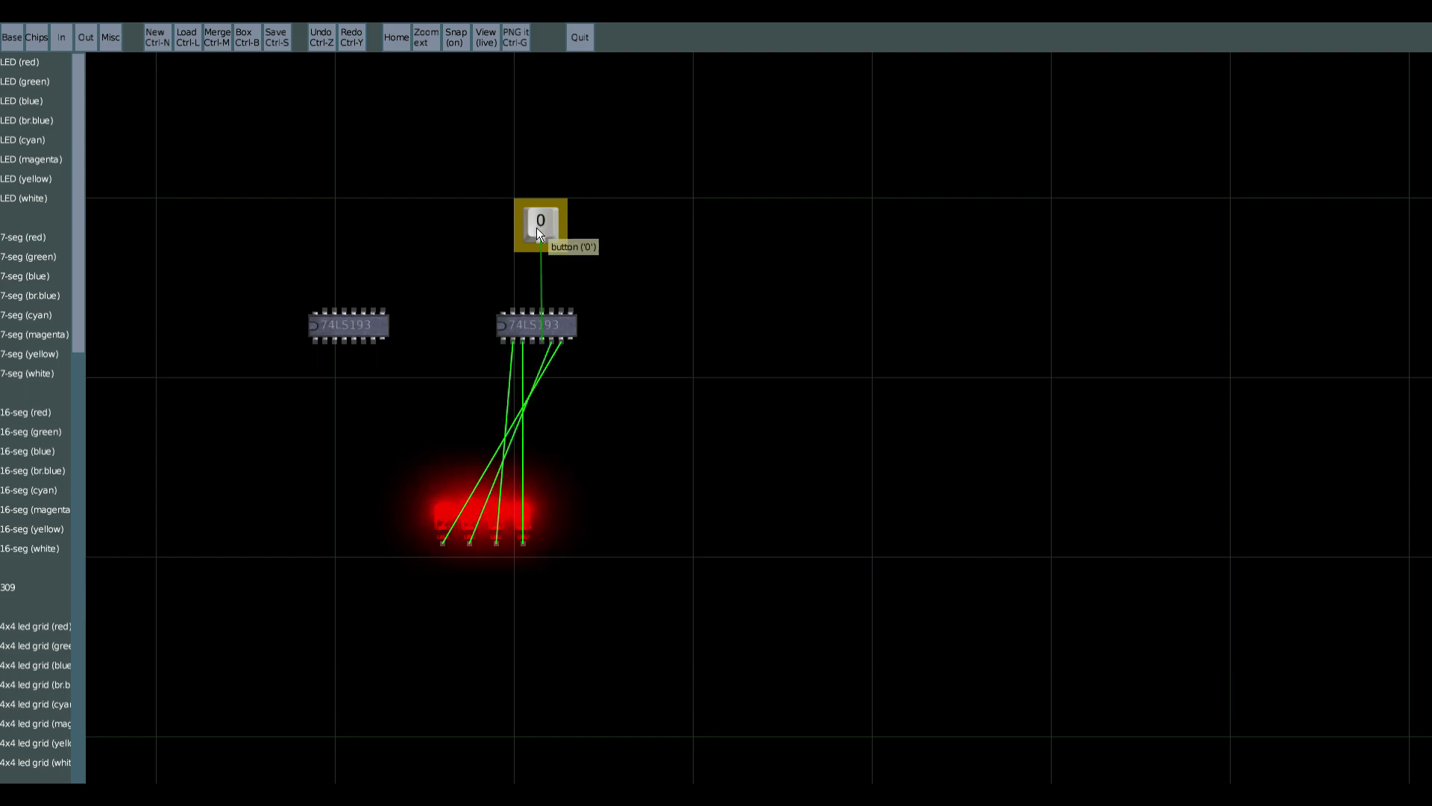
left_click(537, 227)
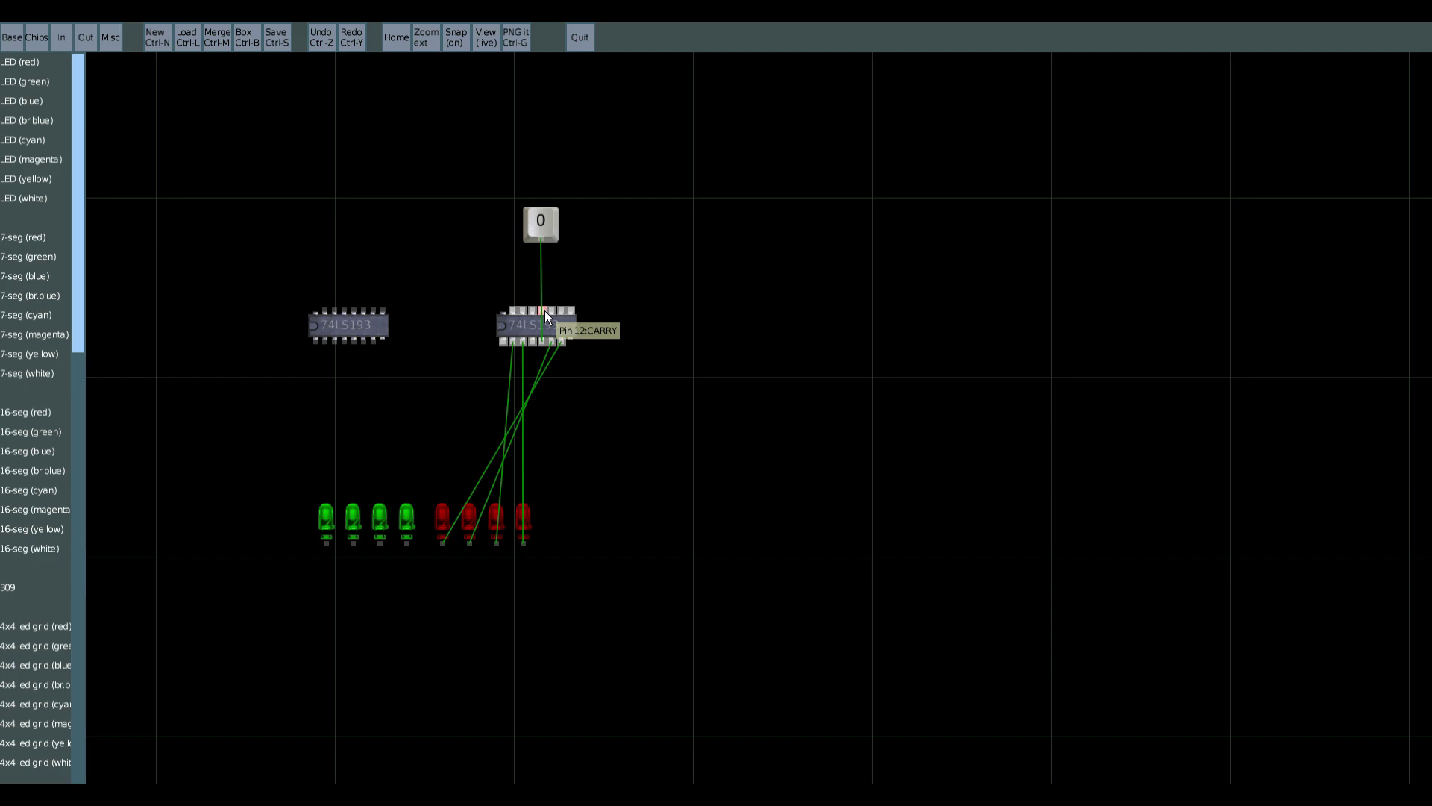
- Wire the right counter's CARRY to the left counter's COUNT UP, and its outputs QC, QD, QB, QA to the green LEDs from left to right
left_click_drag(545, 311, 353, 344)
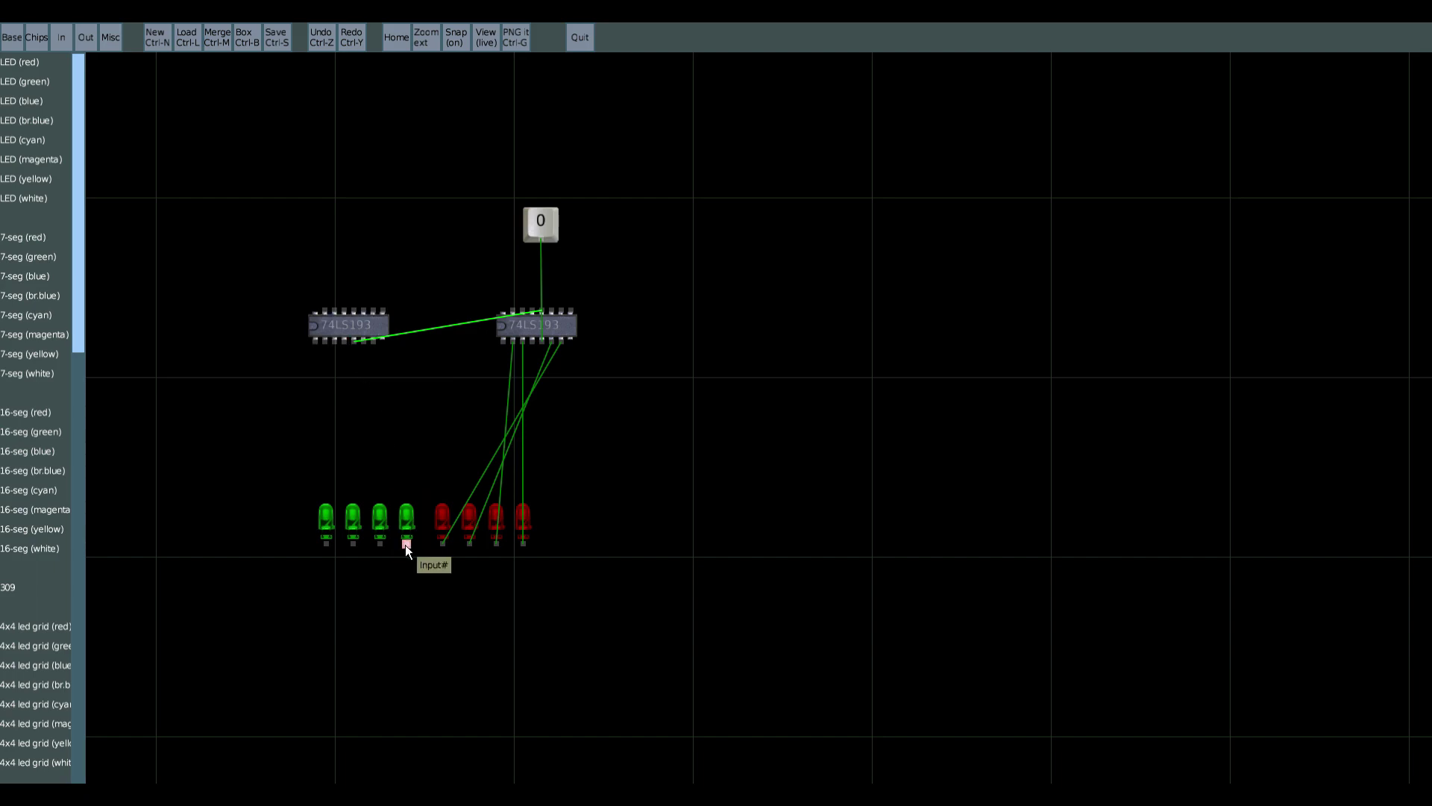
left_click_drag(405, 545, 332, 340)
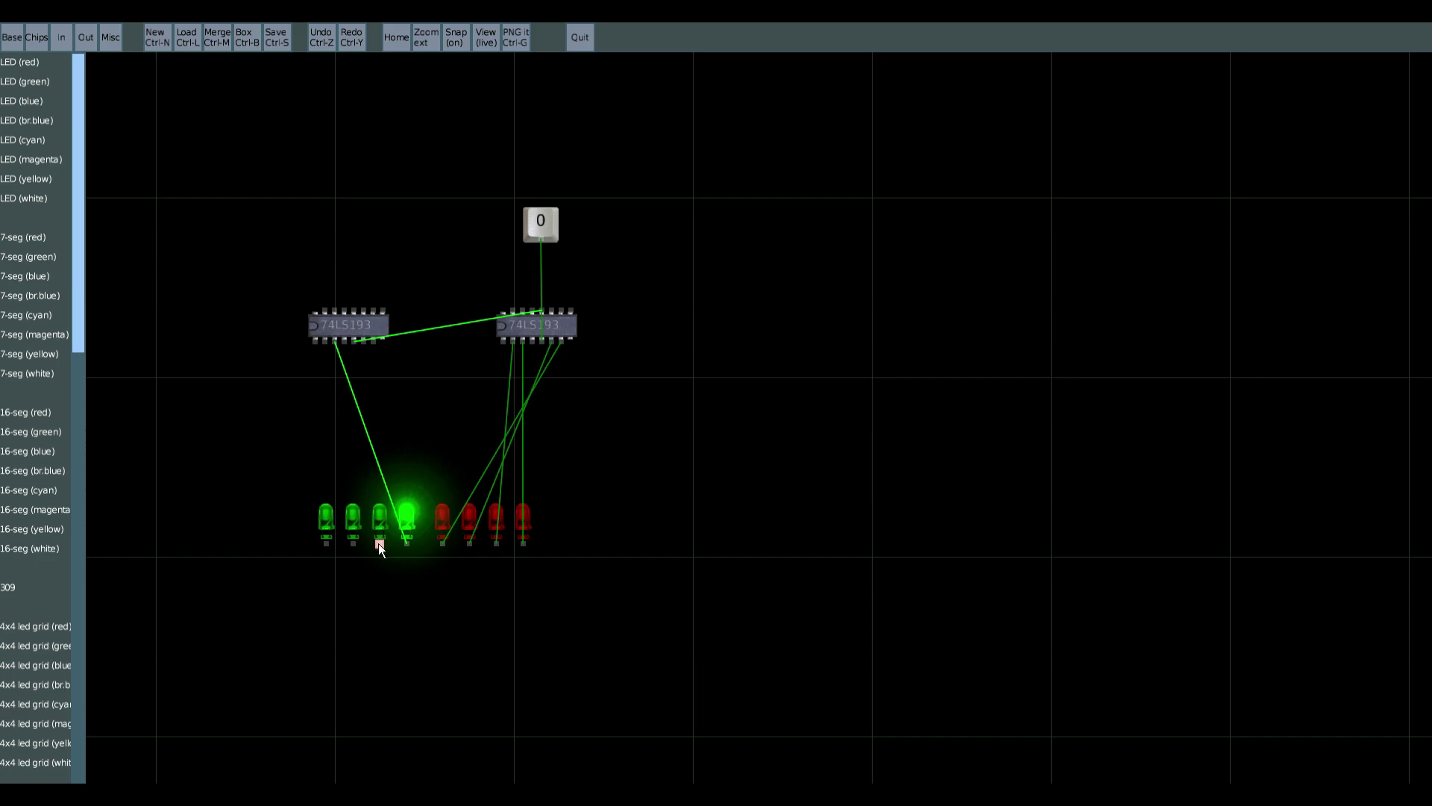
left_click_drag(379, 544, 325, 342)
left_click_drag(361, 468, 372, 344)
left_click_drag(326, 544, 363, 341)
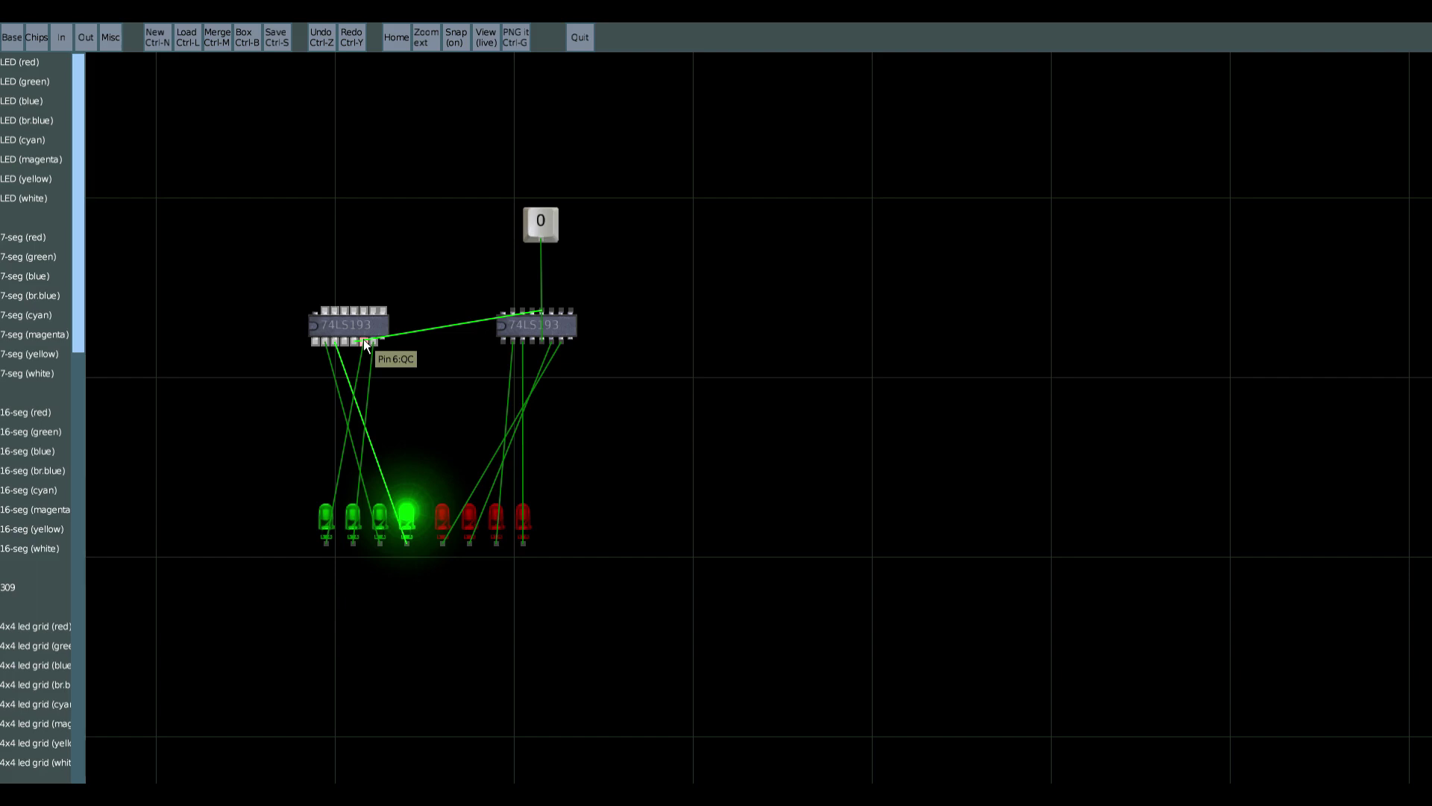
- Pulse button 0 repeatedly to check that the cascaded counters carry from the red LEDs into the green LEDs
left_click(537, 221)
left_click(538, 222)
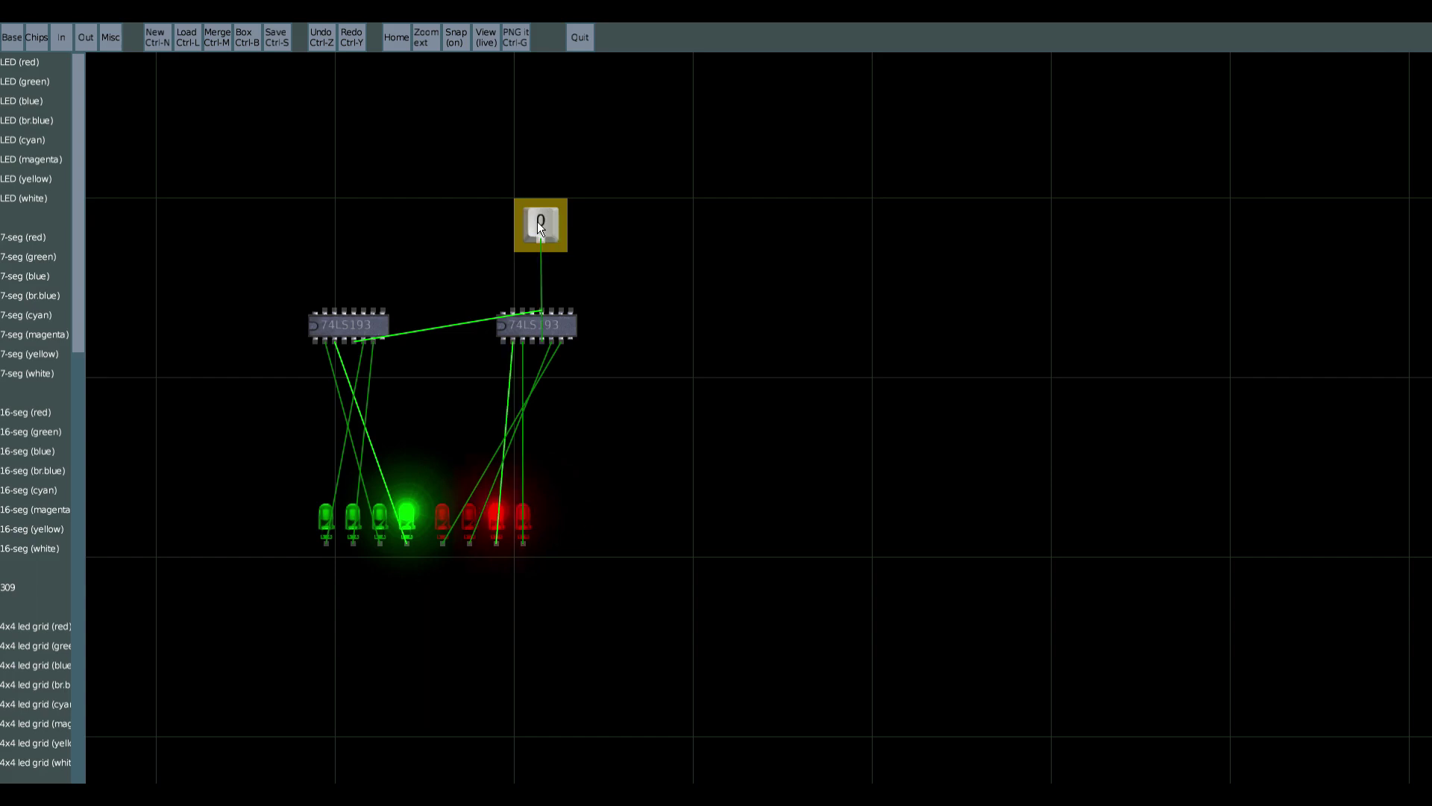
left_click(537, 221)
left_click(538, 222)
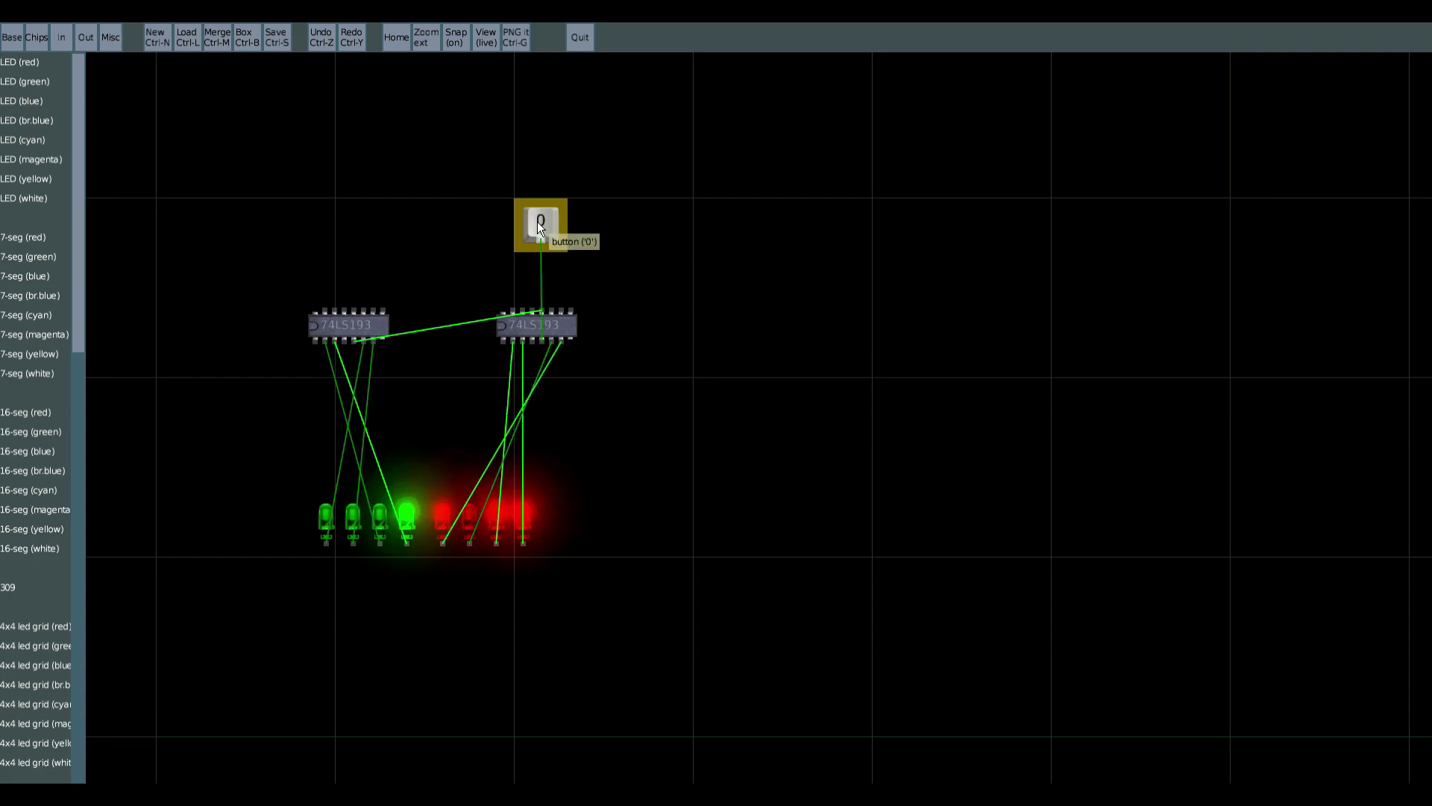
left_click(538, 222)
left_click(537, 222)
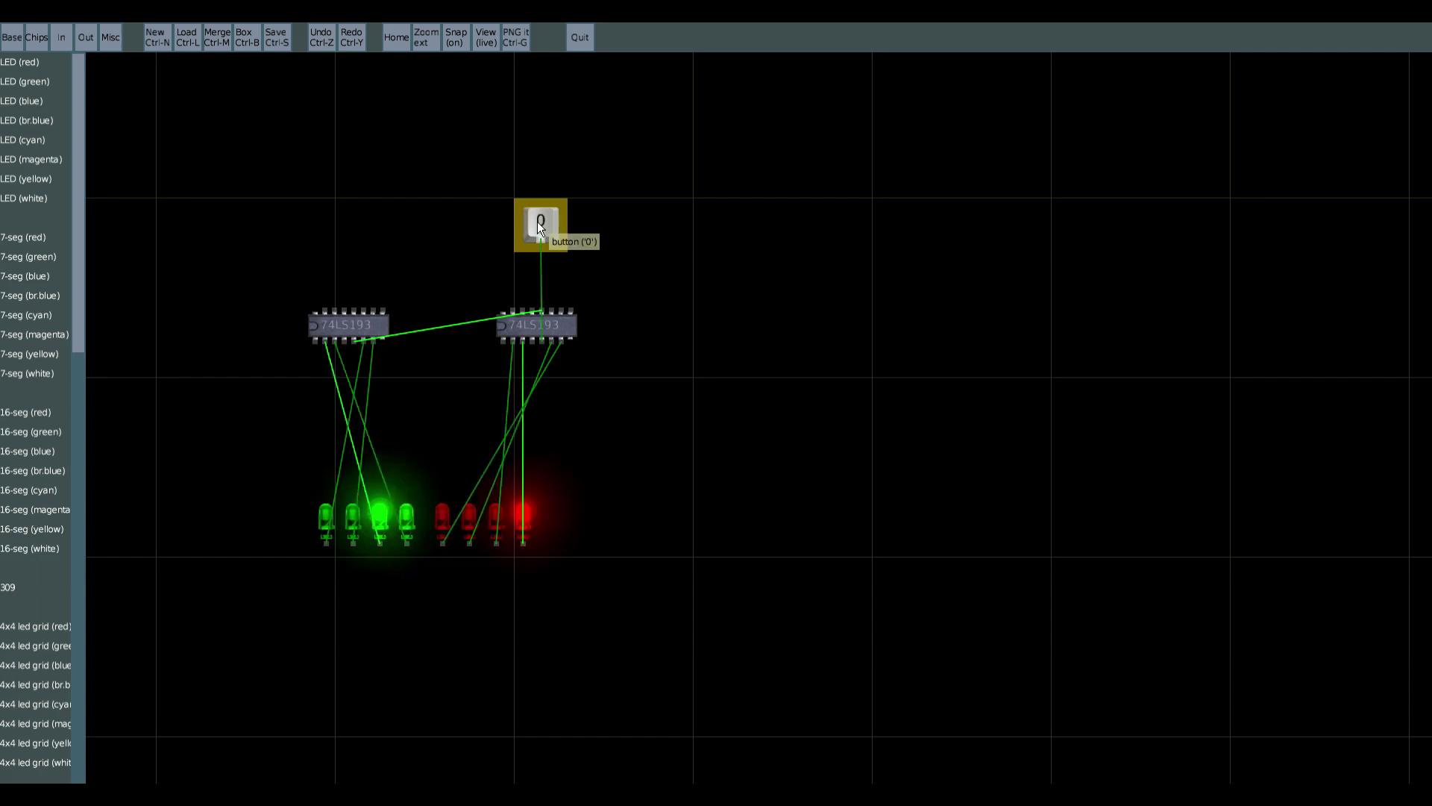
left_click(538, 222)
left_click(537, 221)
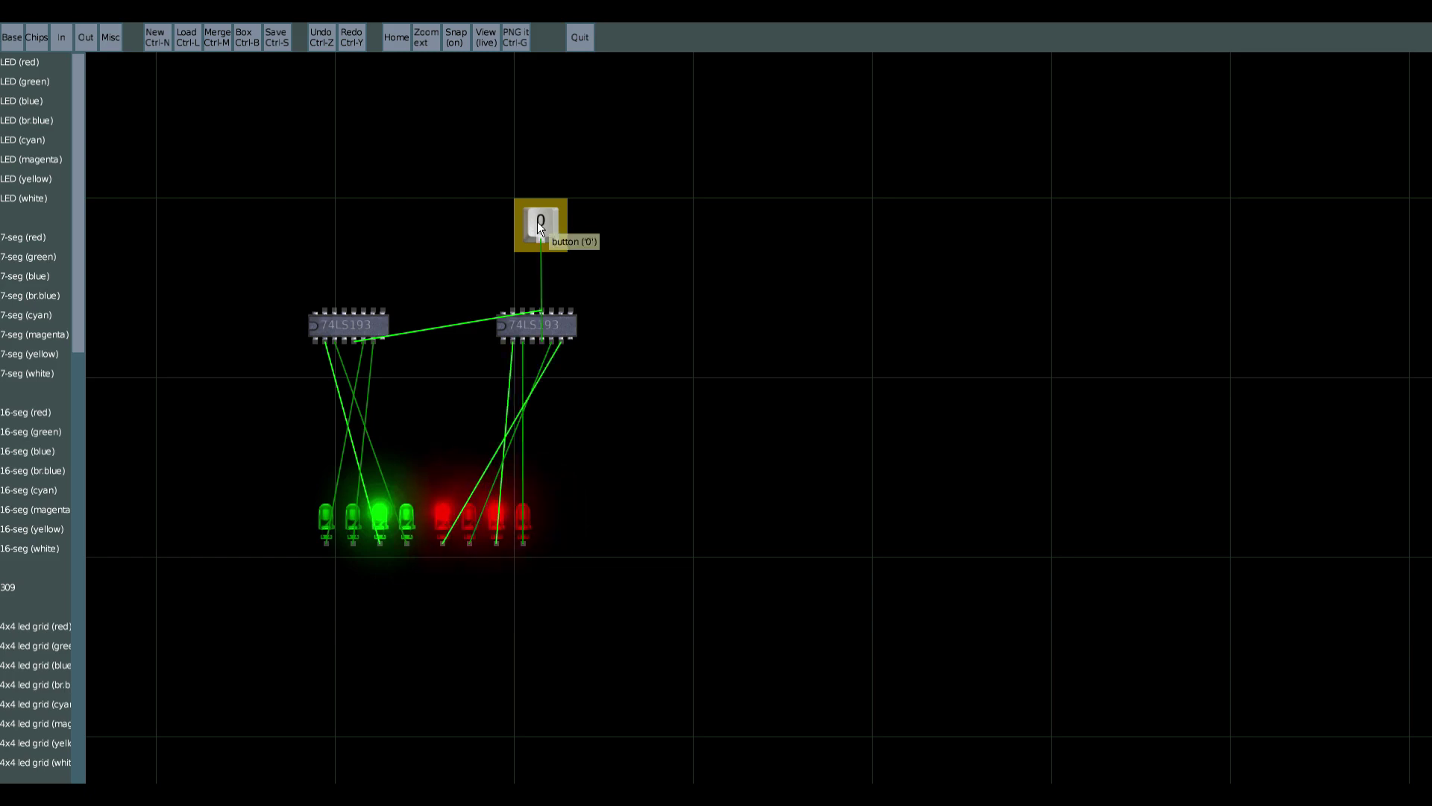
left_click(538, 221)
left_click(538, 222)
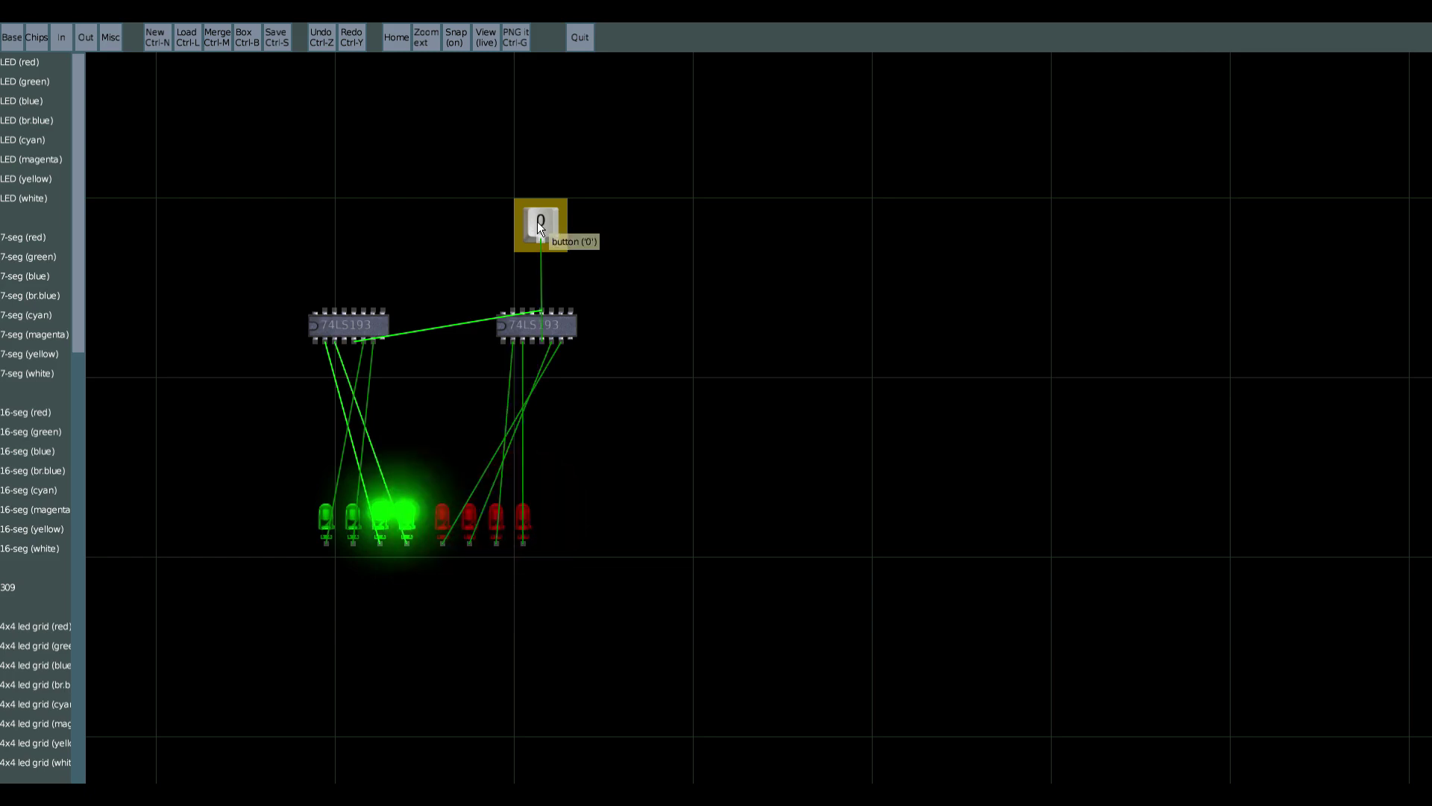
left_click(537, 222)
left_click(537, 222)
left_click(538, 221)
left_click(538, 222)
left_click(537, 223)
left_click(537, 221)
left_click(537, 222)
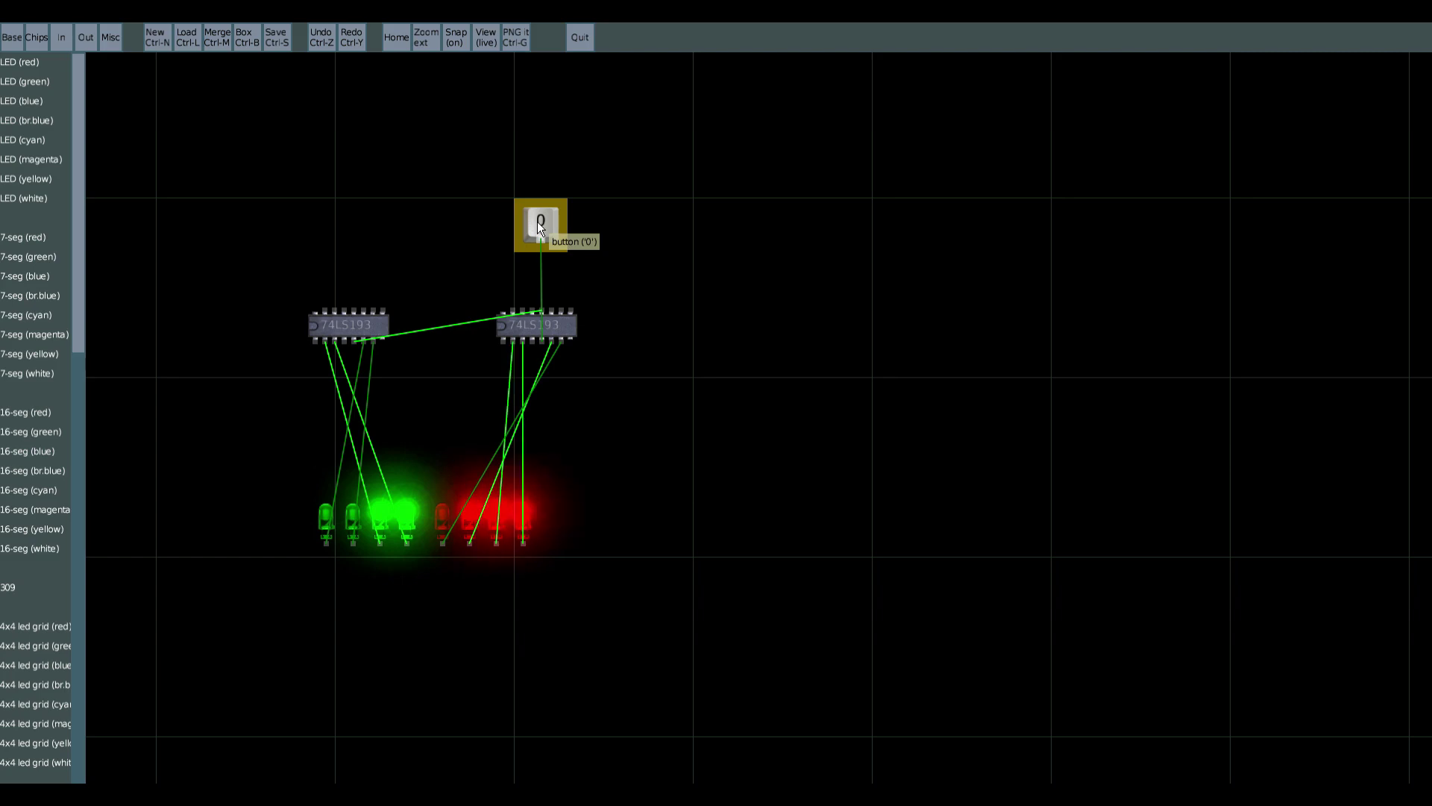
left_click(537, 221)
left_click(538, 221)
left_click(538, 222)
left_click(537, 221)
left_click(538, 221)
left_click(537, 222)
left_click(537, 221)
left_click(538, 221)
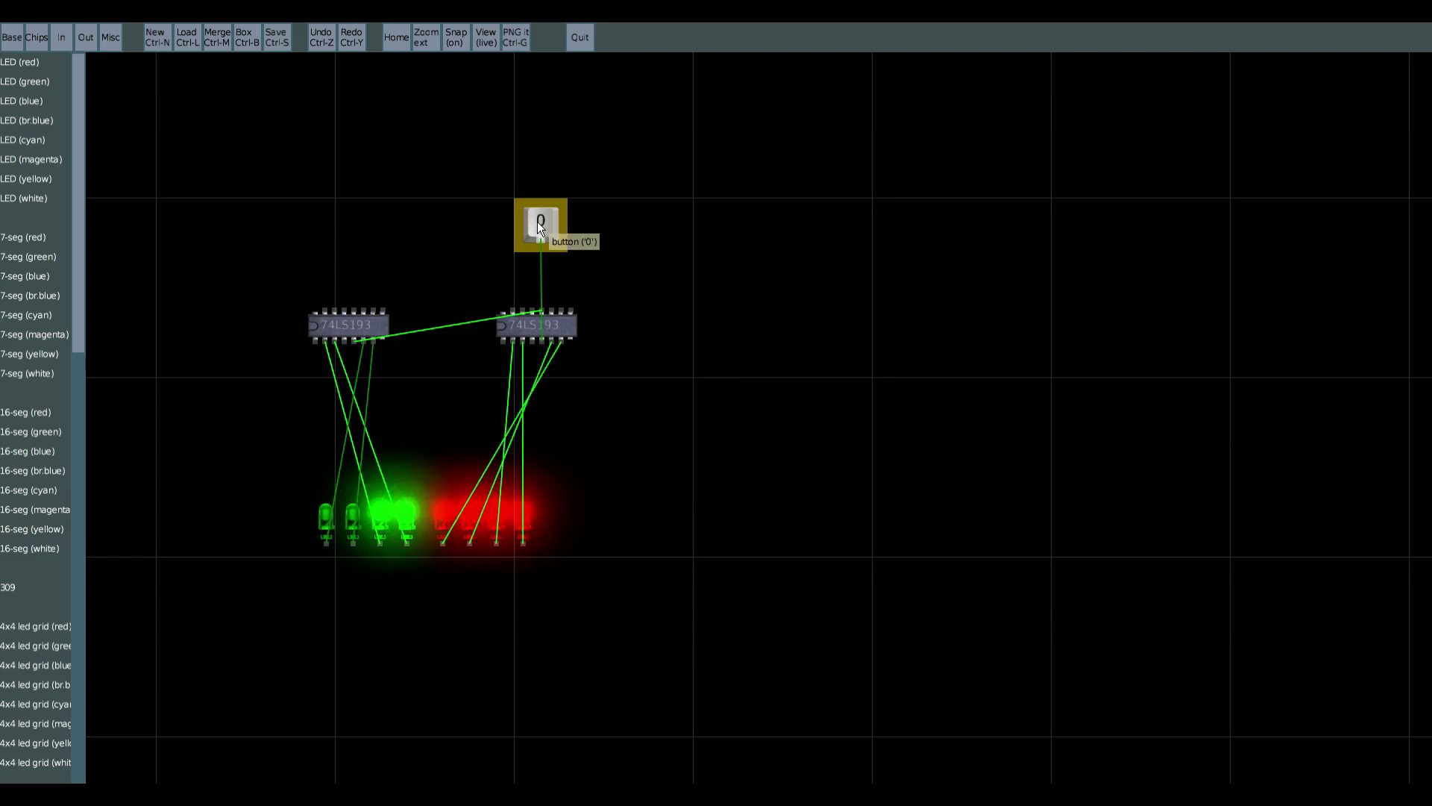
left_click(538, 222)
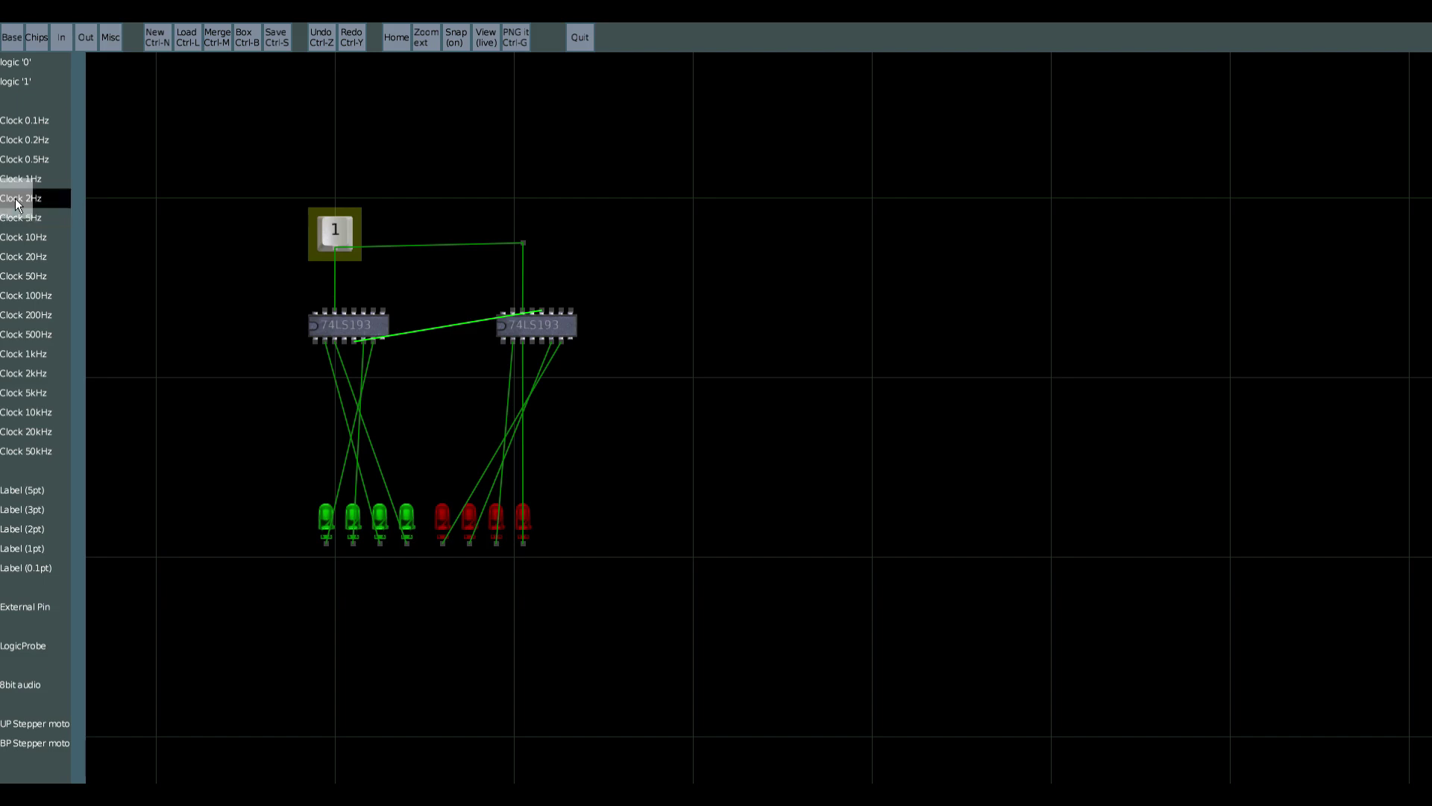
- Place a 2Hz clock to the right of the counters and wire it to the right 74LS193's pin 5 (COUNT UP)
left_click_drag(15, 197, 627, 262)
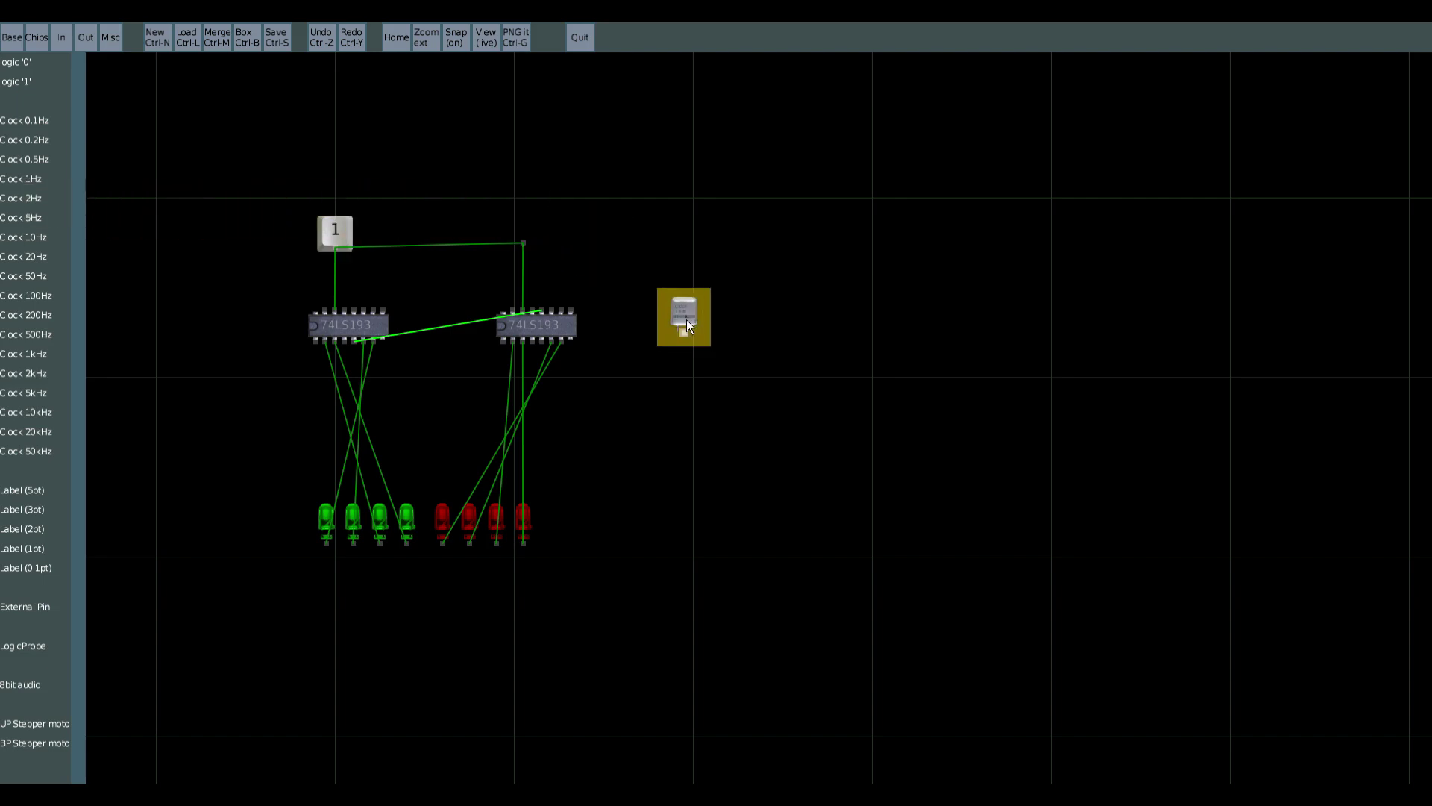
left_click_drag(715, 328, 724, 320)
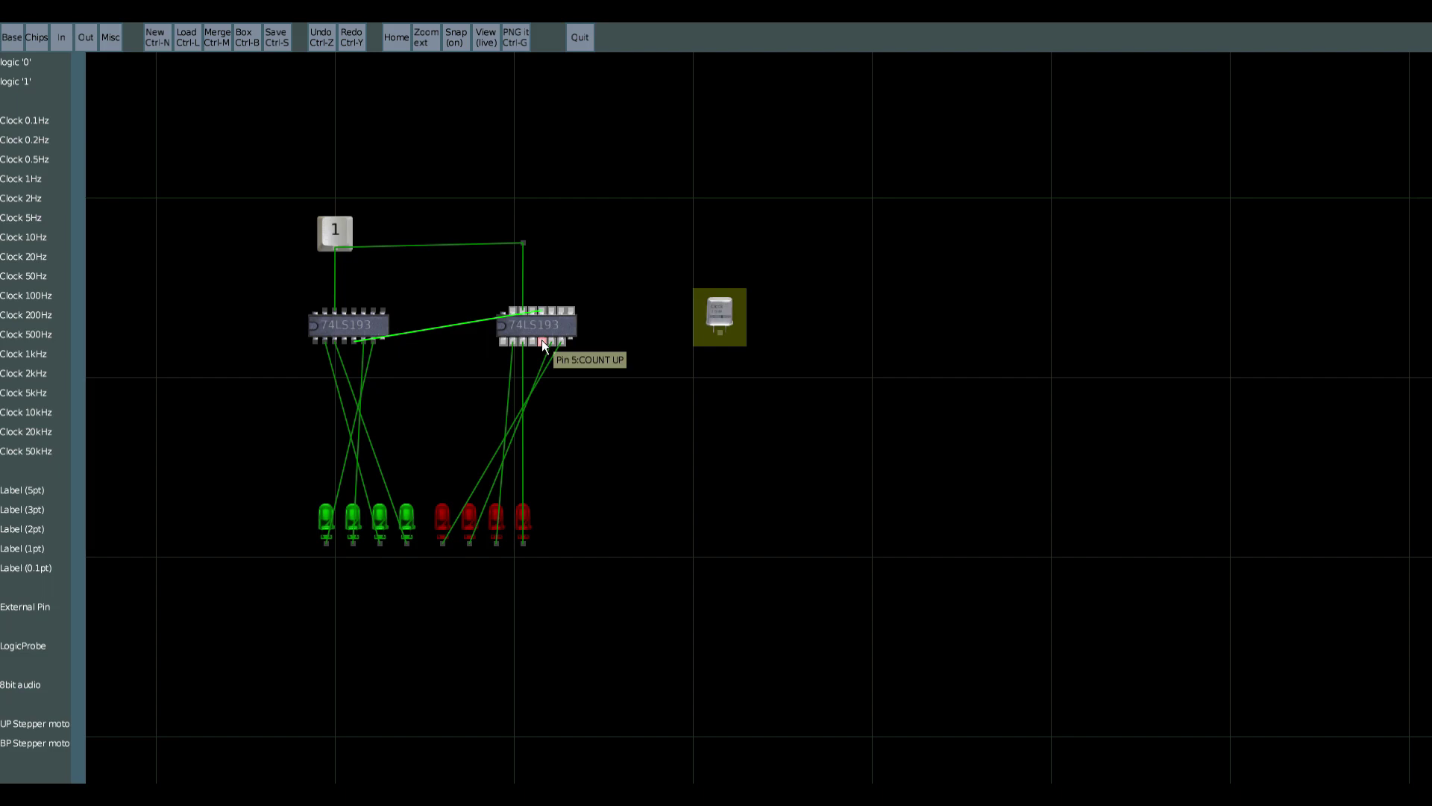
left_click_drag(542, 338, 719, 334)
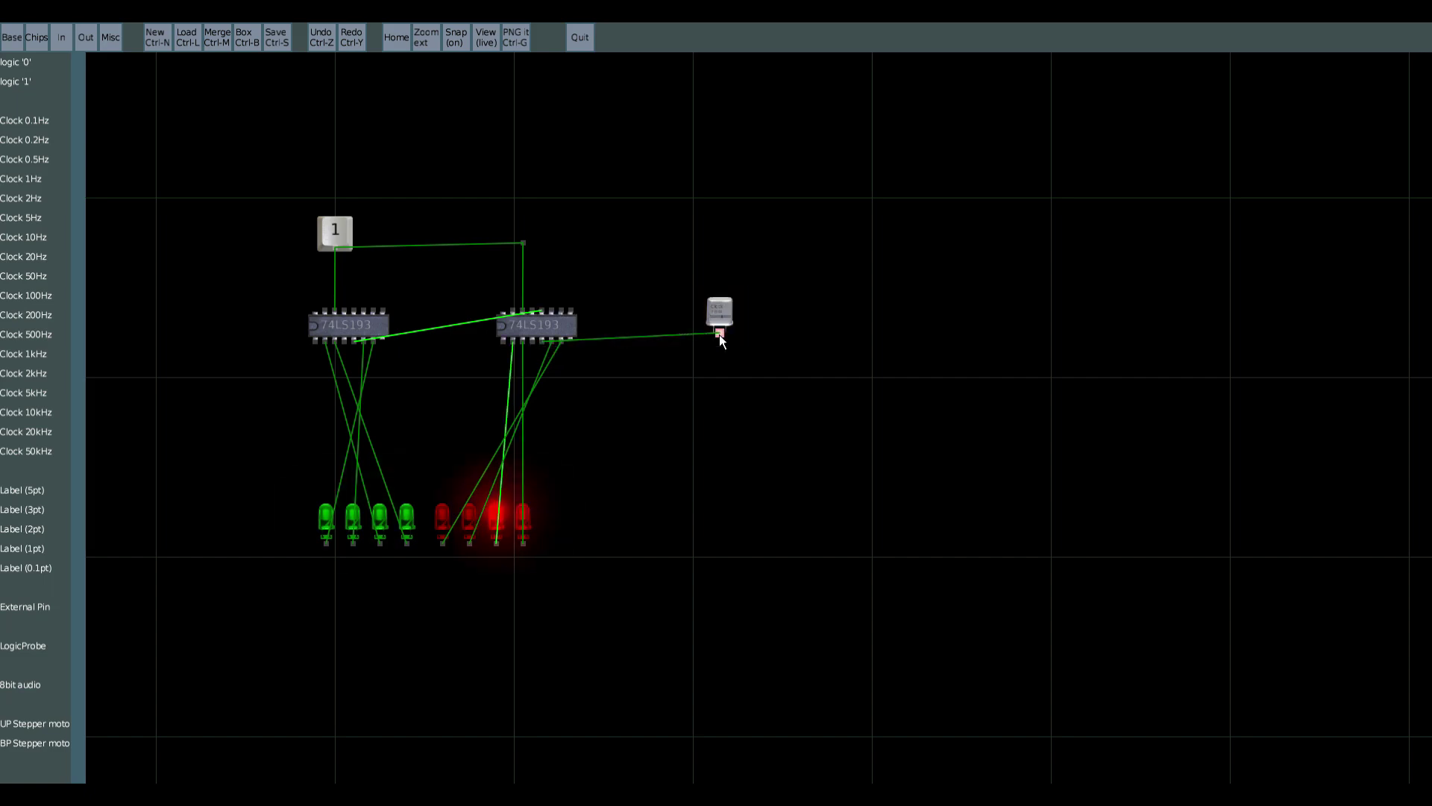